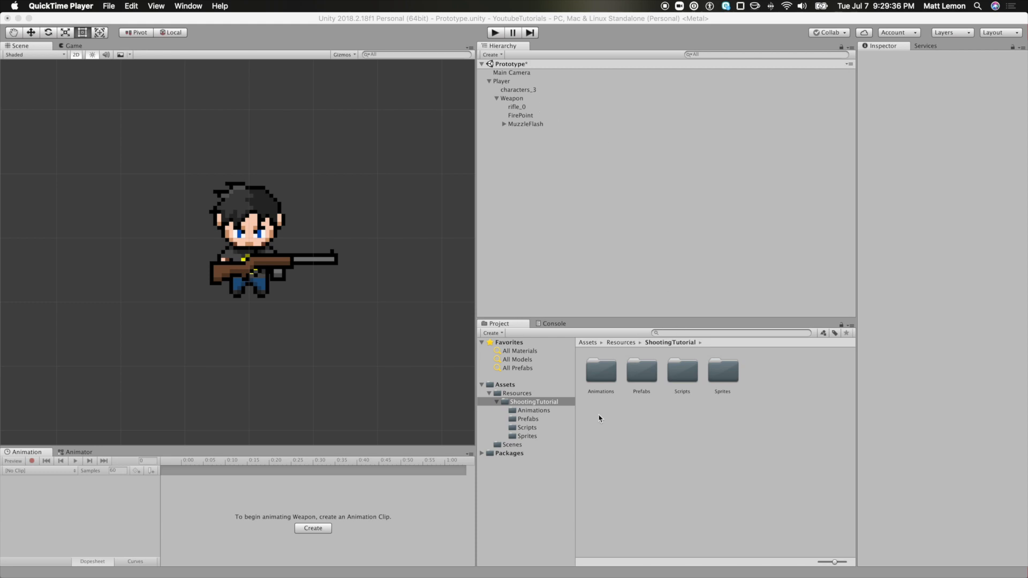
Create an Animator Controller named WeaponKick in the ShootingTutorial Animations folder
{"action": "double_click", "coordinate": [604, 377]}
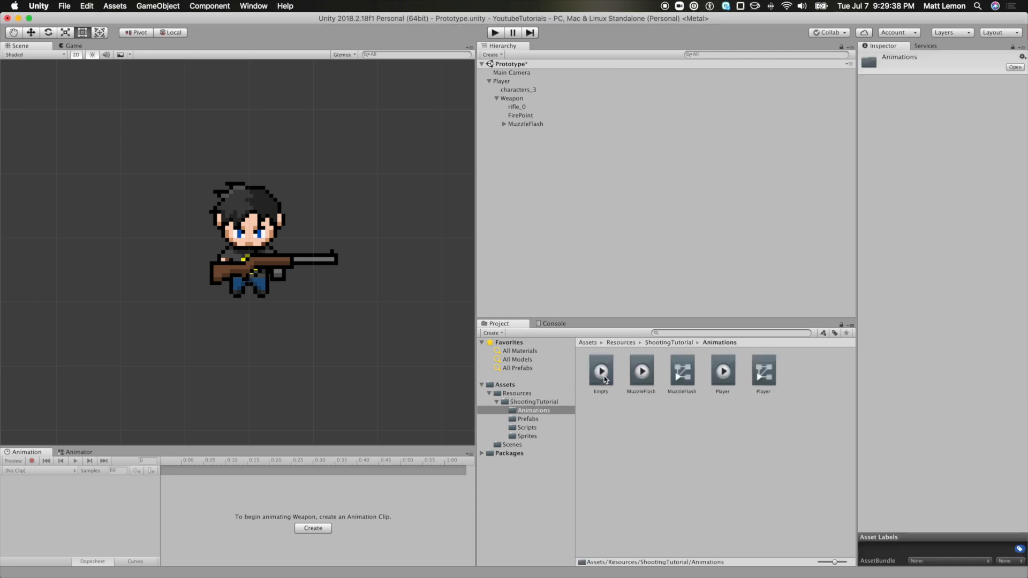
{"action": "right_click", "coordinate": [622, 436]}
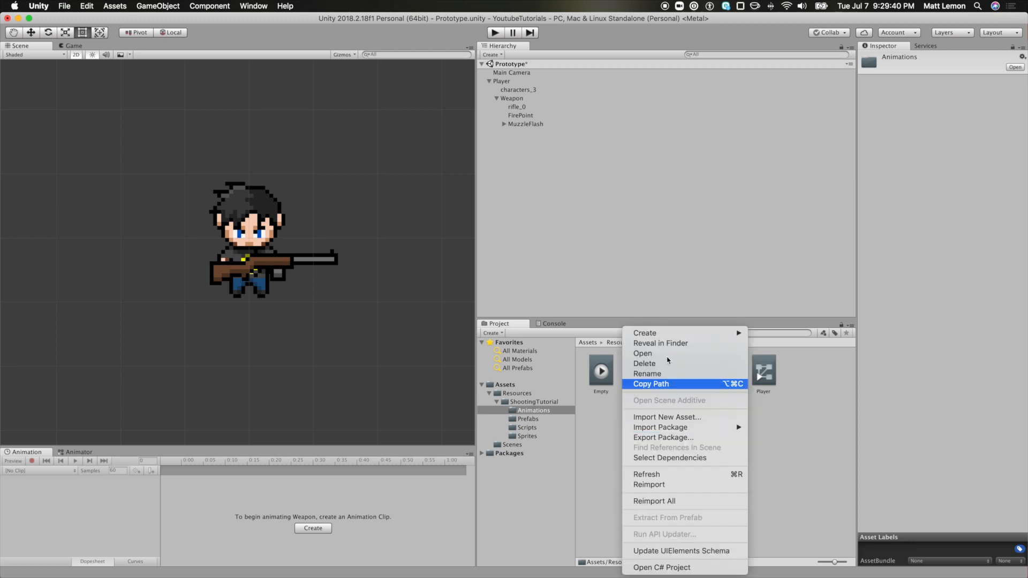
{"action": "mouse_move", "coordinate": [683, 337]}
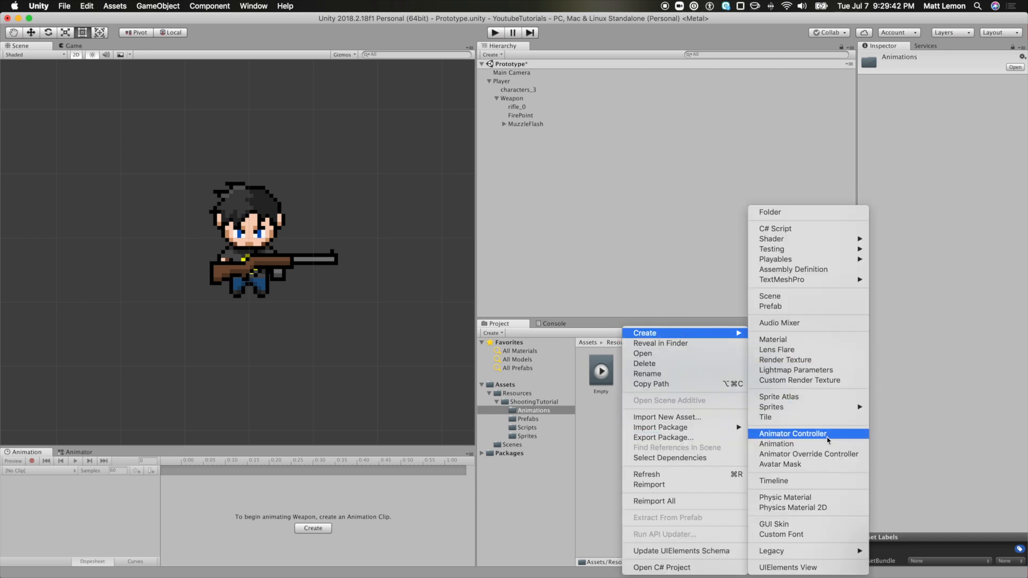
{"action": "left_click", "coordinate": [827, 438]}
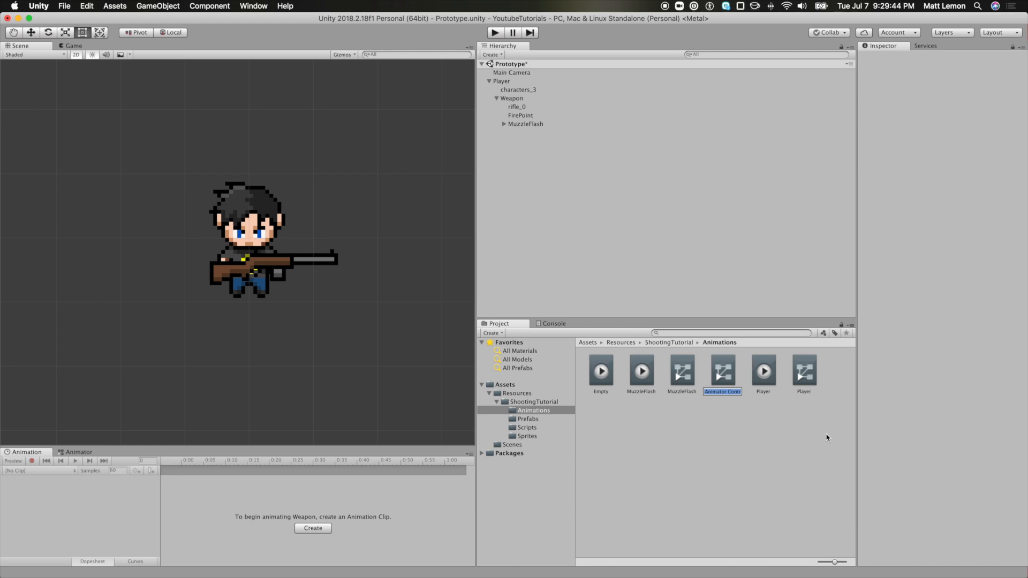
{"action": "type", "text": "WeaponKick"}
{"action": "key", "text": "Return"}
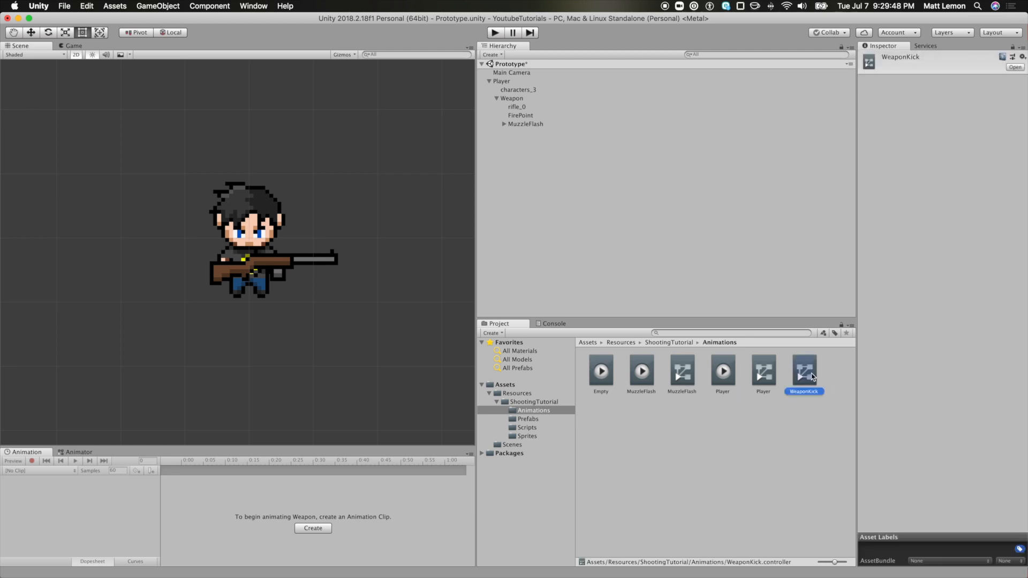
Assign the WeaponKick controller to the Weapon object and select Weapon
{"action": "left_click_drag", "start_coordinate": [812, 376], "coordinate": [511, 100]}
{"action": "left_click_drag", "start_coordinate": [803, 372], "coordinate": [516, 102]}
{"action": "left_click", "coordinate": [518, 100]}
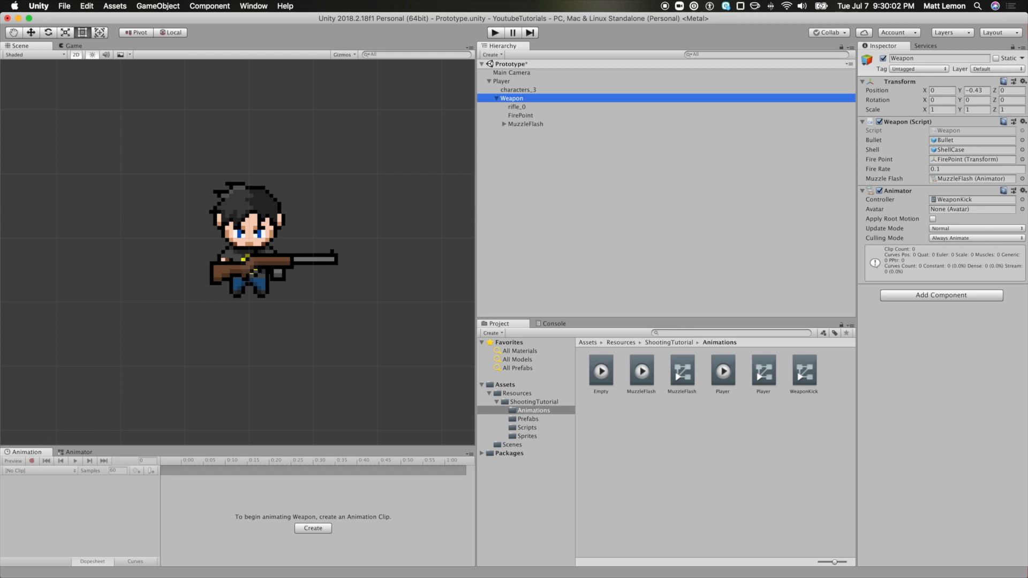
Create a new animation clip for Weapon and save it as kick in the Animations folder
{"action": "left_click", "coordinate": [320, 532]}
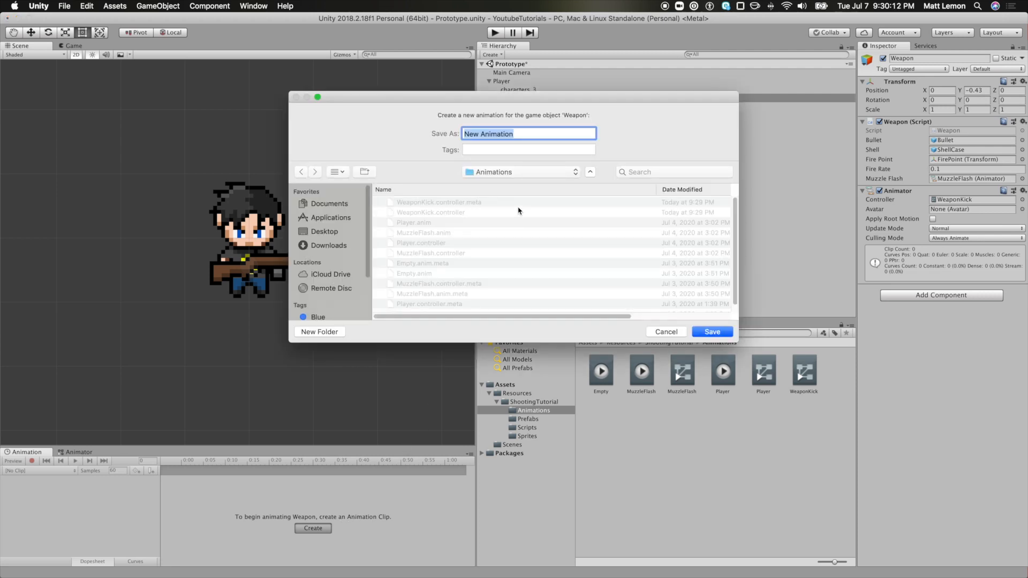
{"action": "type", "text": "kick"}
{"action": "key", "text": "Return"}
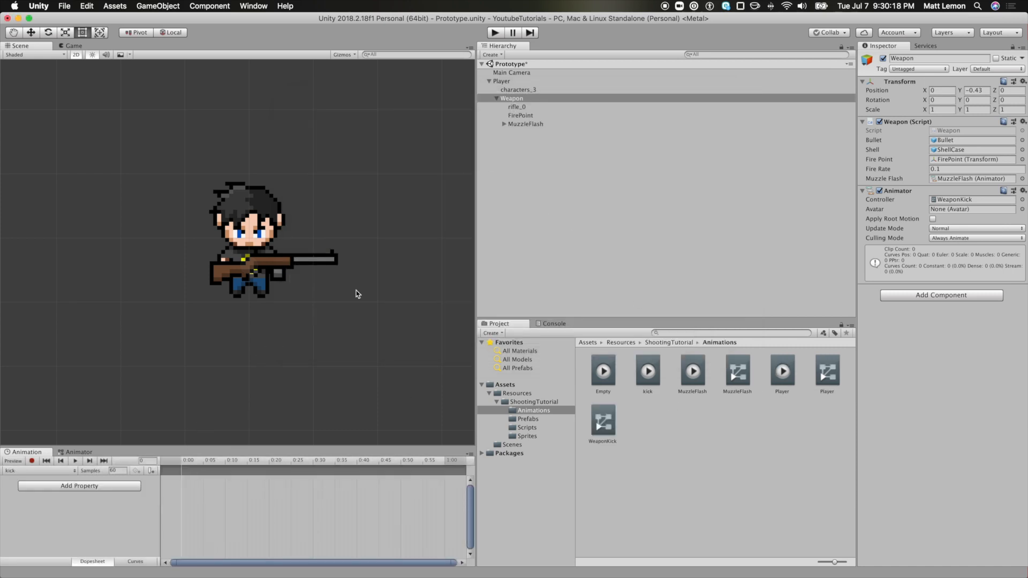
Start recording the kick clip and key rifle_0's X position at -0.2 on frame 0
{"action": "left_click", "coordinate": [32, 461]}
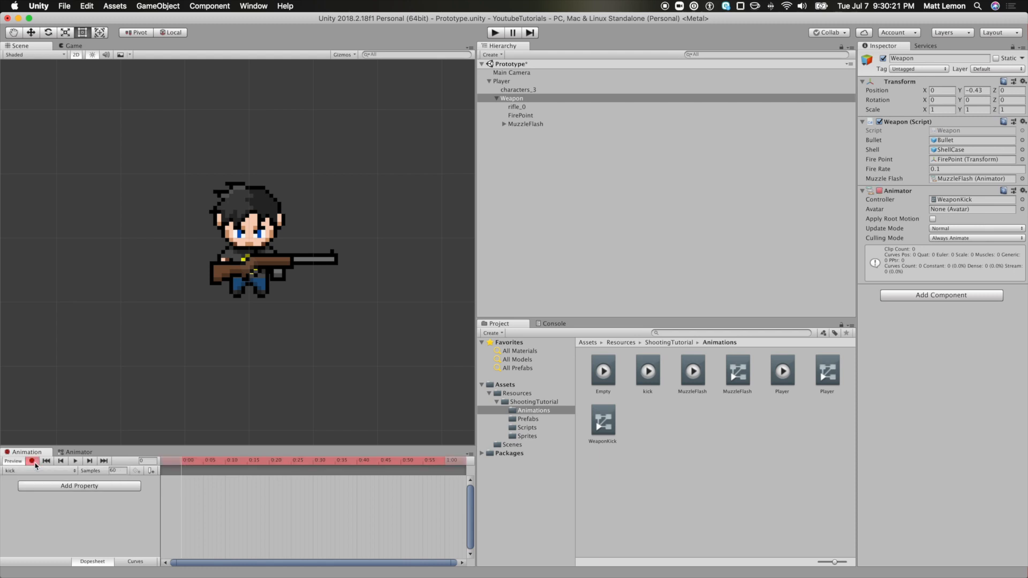
{"action": "left_click", "coordinate": [518, 107]}
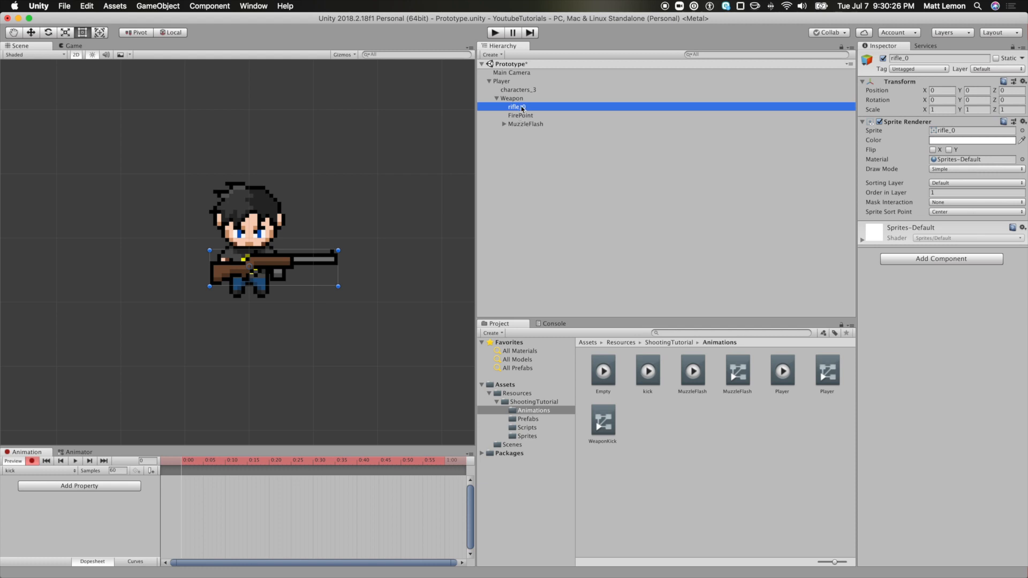
{"action": "left_click", "coordinate": [517, 99]}
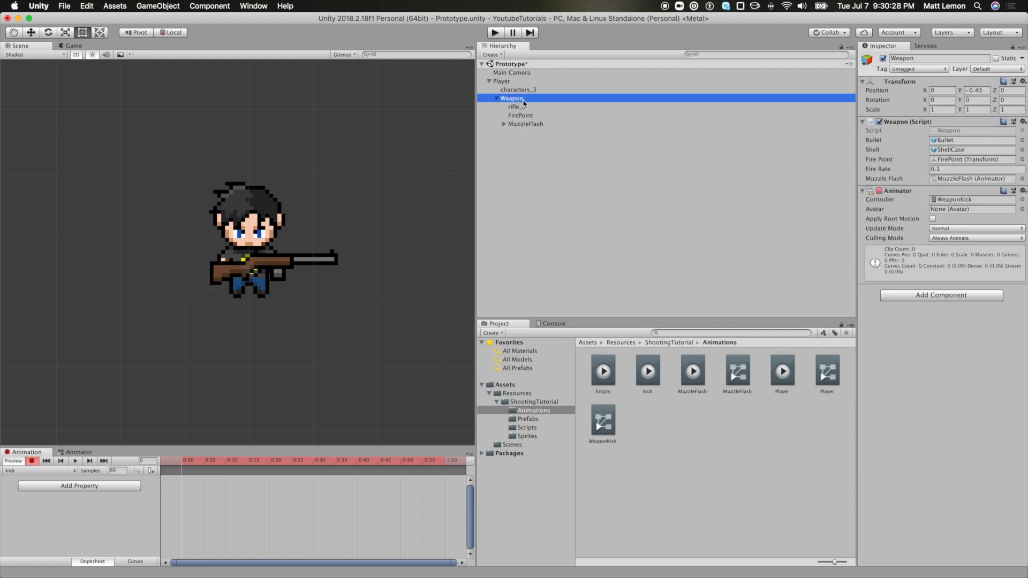
{"action": "left_click", "coordinate": [523, 108]}
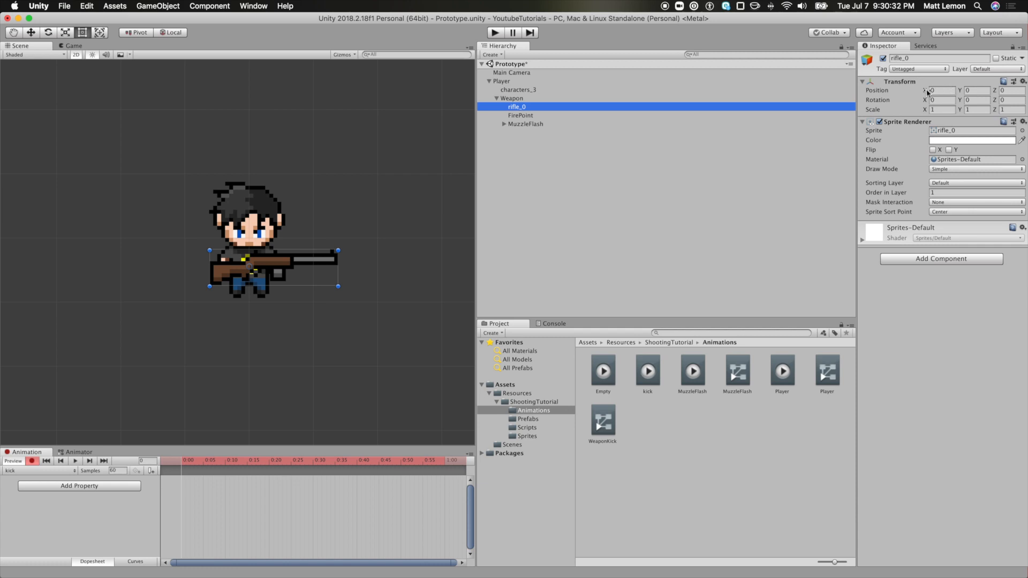
{"action": "left_click_drag", "start_coordinate": [928, 91], "coordinate": [945, 90]}
{"action": "left_click", "coordinate": [953, 90]}
{"action": "left_click_drag", "start_coordinate": [930, 91], "coordinate": [930, 92]}
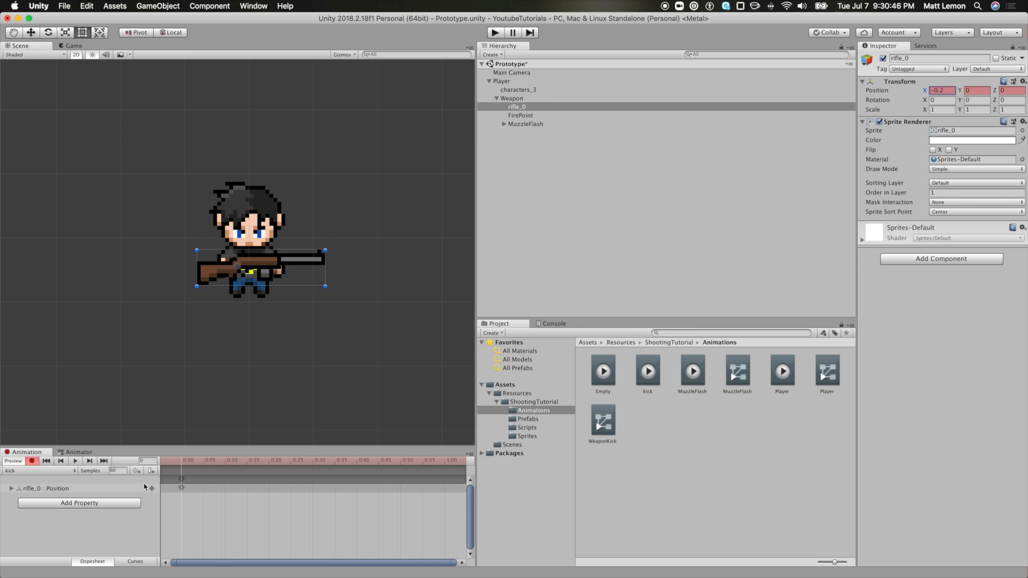
Key rifle_0's X position at 0 on frame 5 and preview the kick clip
{"action": "left_click", "coordinate": [190, 468]}
{"action": "left_click", "coordinate": [203, 468]}
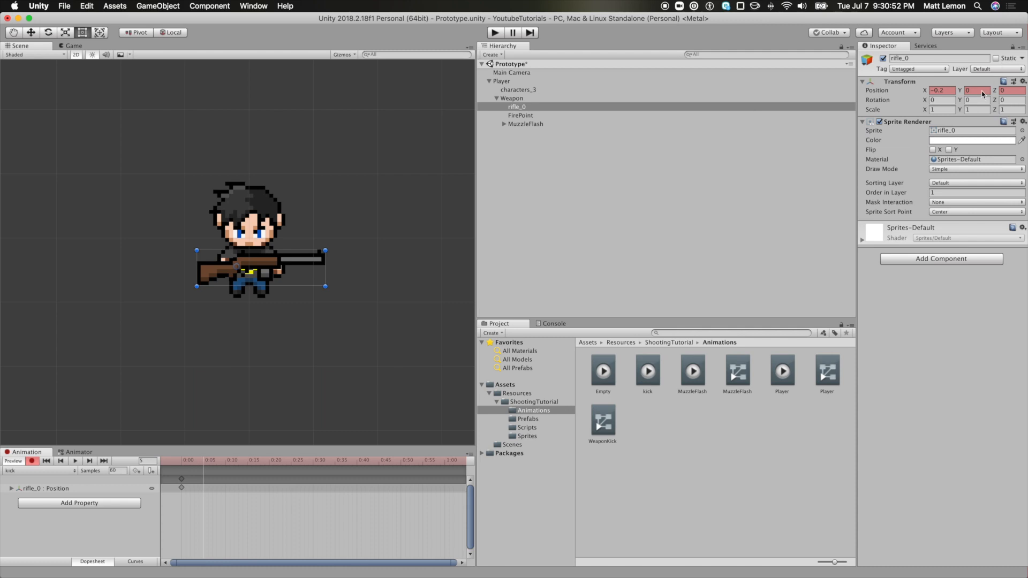
{"action": "double_click", "coordinate": [948, 90]}
{"action": "type", "text": "0"}
{"action": "key", "text": "Return"}
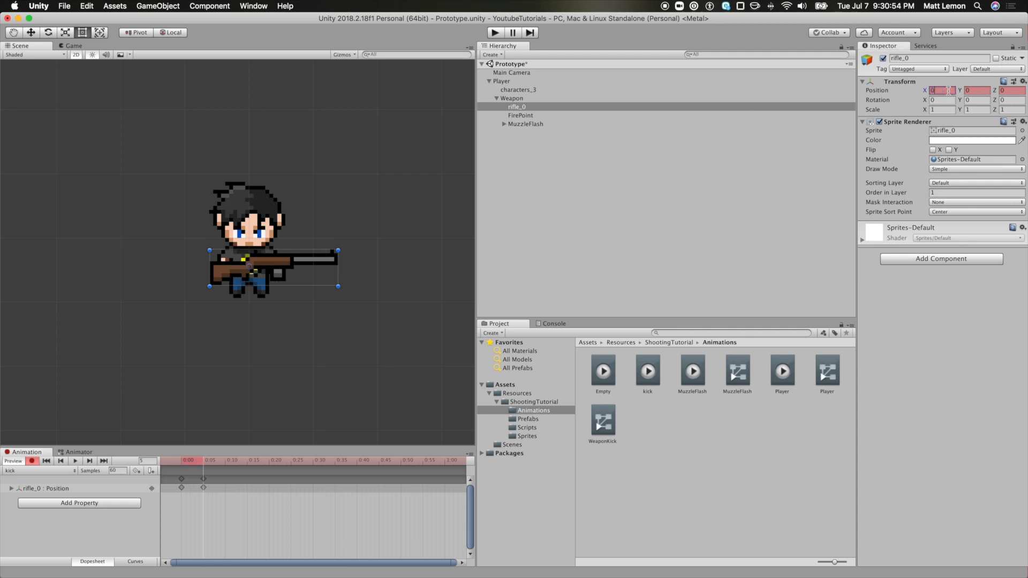
{"action": "left_click", "coordinate": [75, 462]}
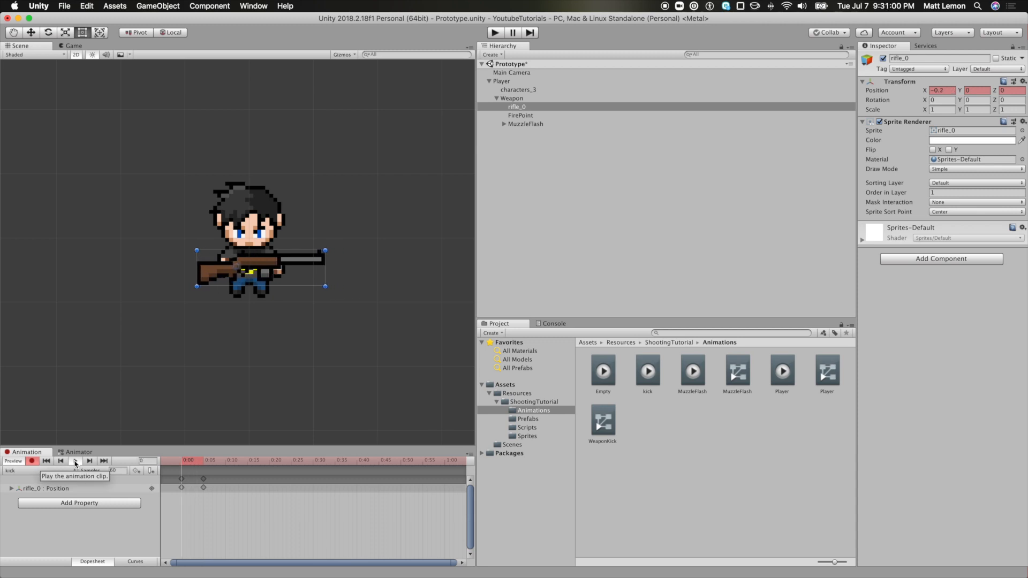
{"action": "left_click", "coordinate": [75, 462]}
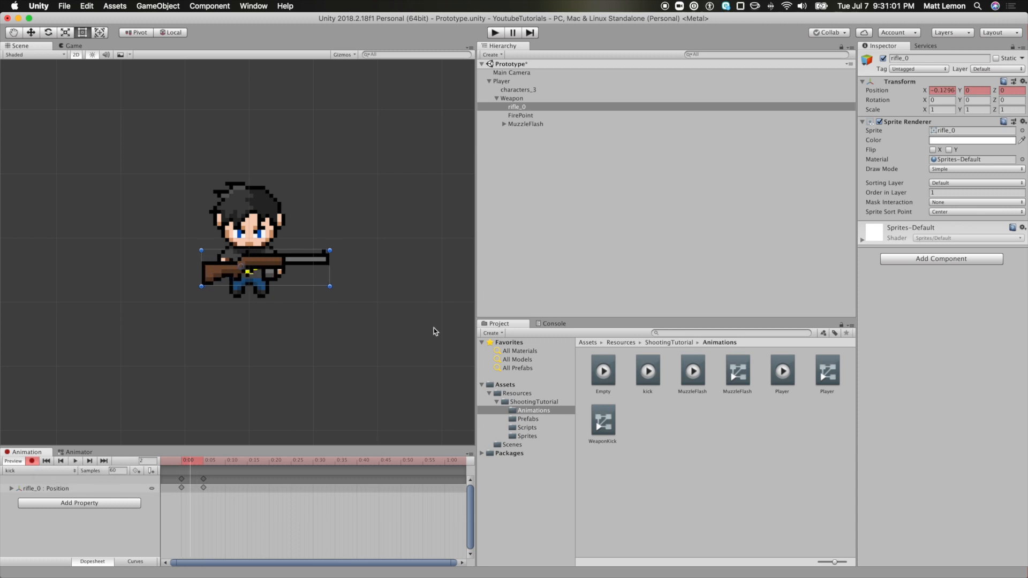
Key rifle_0's Z rotation at 4 on frame 0 of the kick clip
{"action": "left_click", "coordinate": [182, 464]}
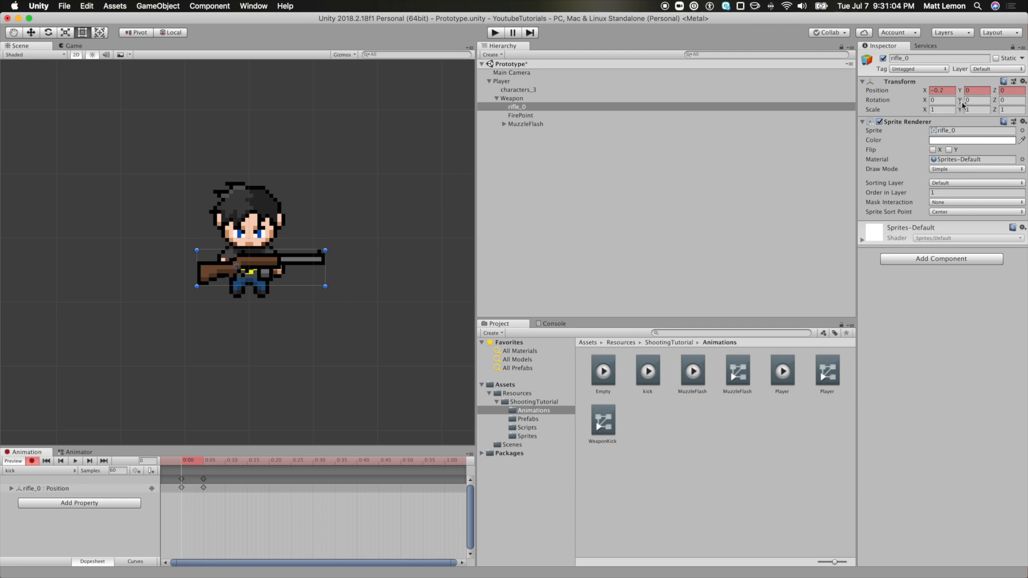
{"action": "left_click_drag", "start_coordinate": [997, 100], "coordinate": [1005, 101]}
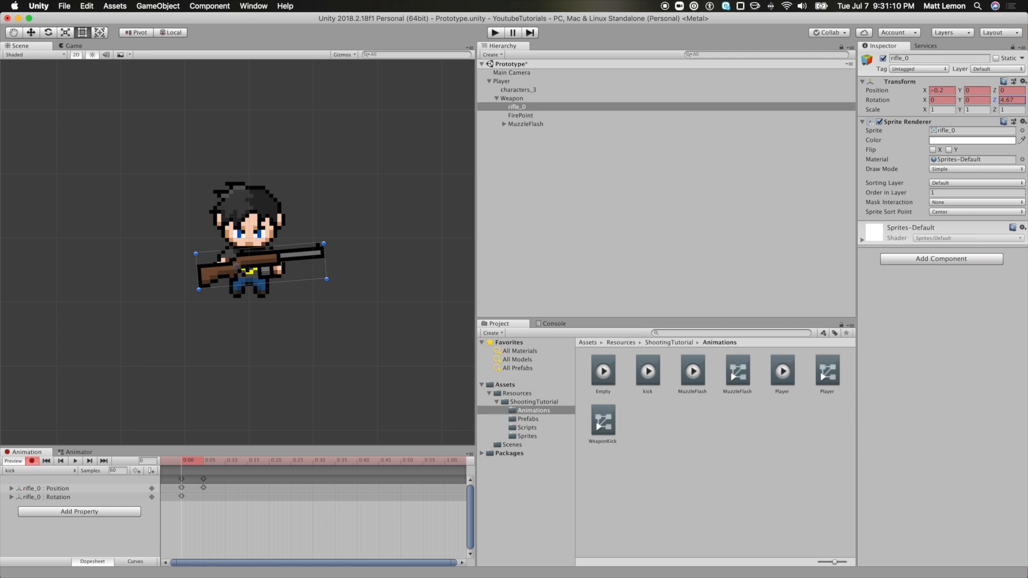
{"action": "left_click", "coordinate": [1025, 99]}
{"action": "type", "text": "4"}
Key rifle_0's Z rotation at 0 on frame 5 of the kick clip
{"action": "left_click", "coordinate": [207, 462]}
{"action": "left_click", "coordinate": [203, 462]}
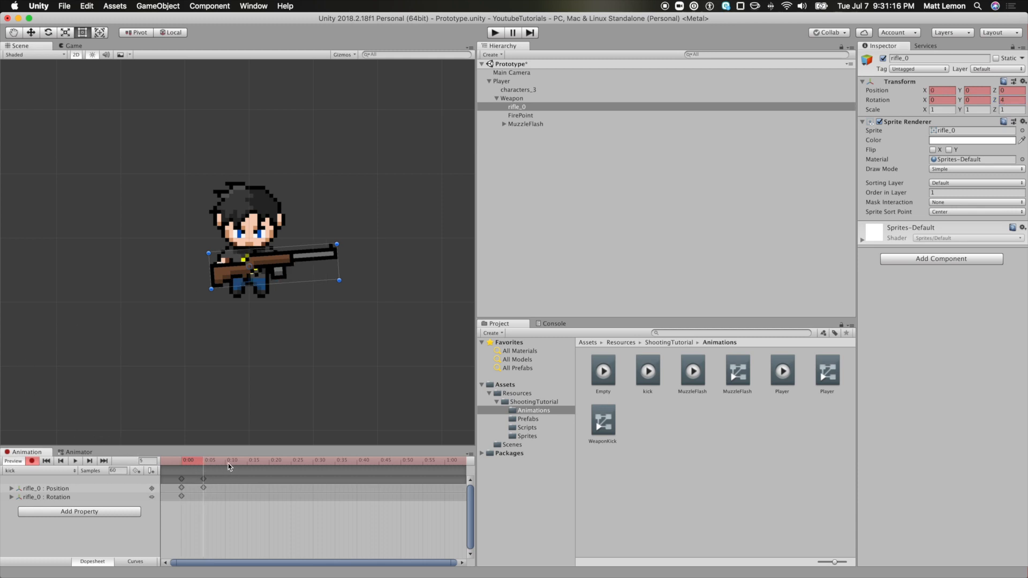
{"action": "left_click", "coordinate": [1016, 104]}
{"action": "type", "text": "0"}
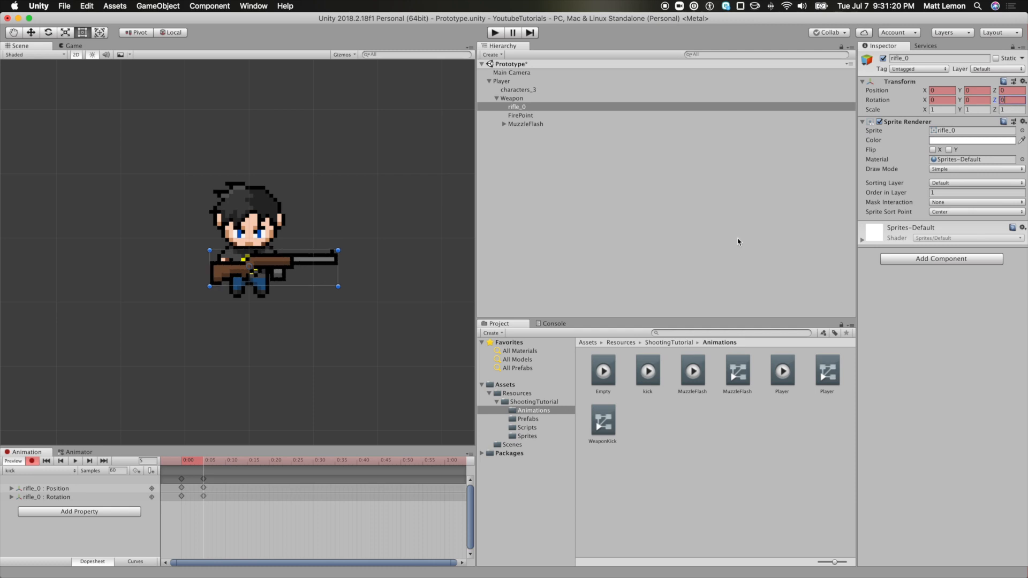
Preview the kick clip with the added rotation, stop playback and turn off keyframe recording
{"action": "left_click", "coordinate": [76, 461]}
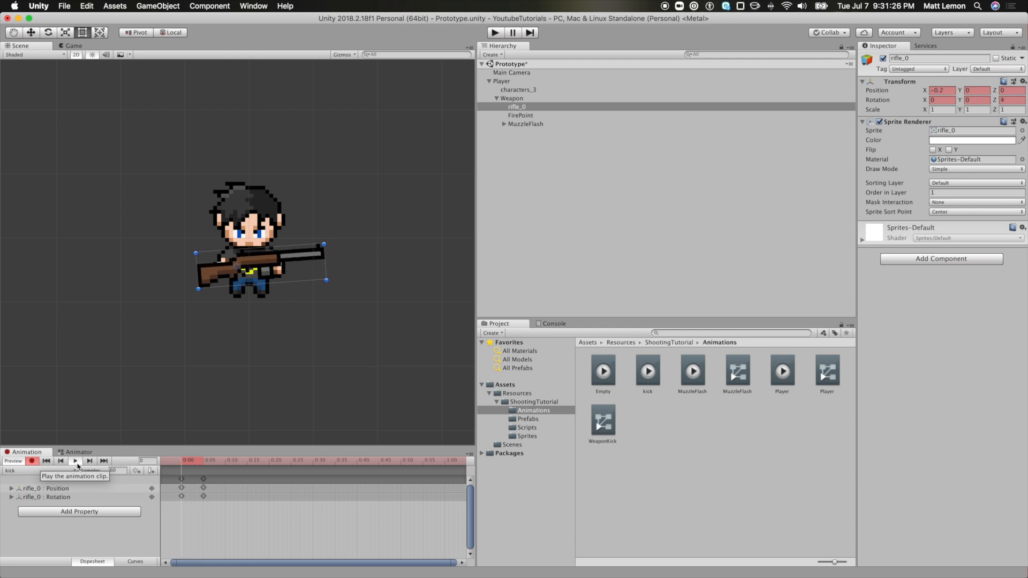
{"action": "left_click", "coordinate": [76, 463]}
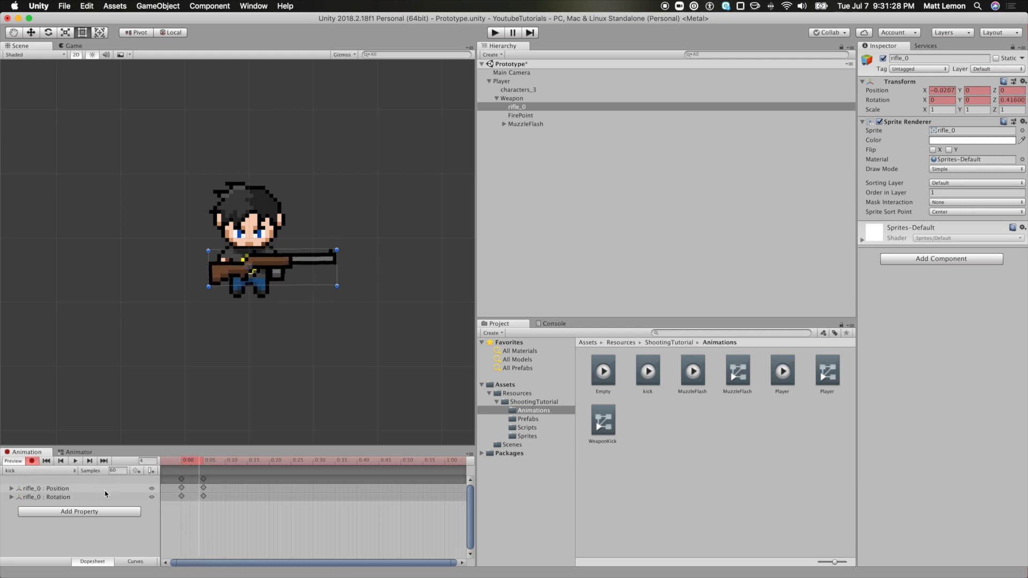
{"action": "left_click", "coordinate": [33, 462]}
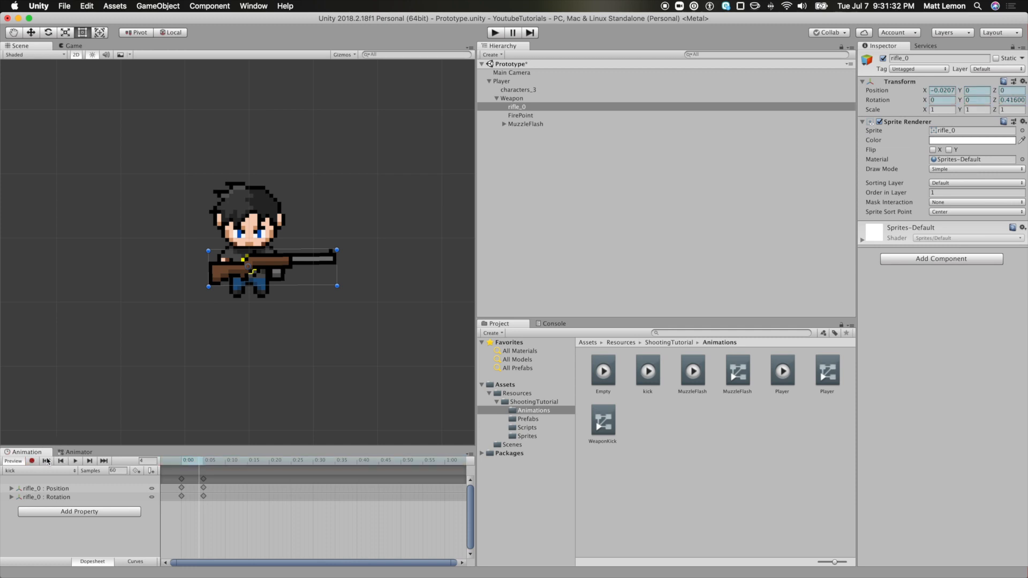
Show Weapon's state machine in the Animator and move the kick state clear of Any State
{"action": "left_click", "coordinate": [70, 453]}
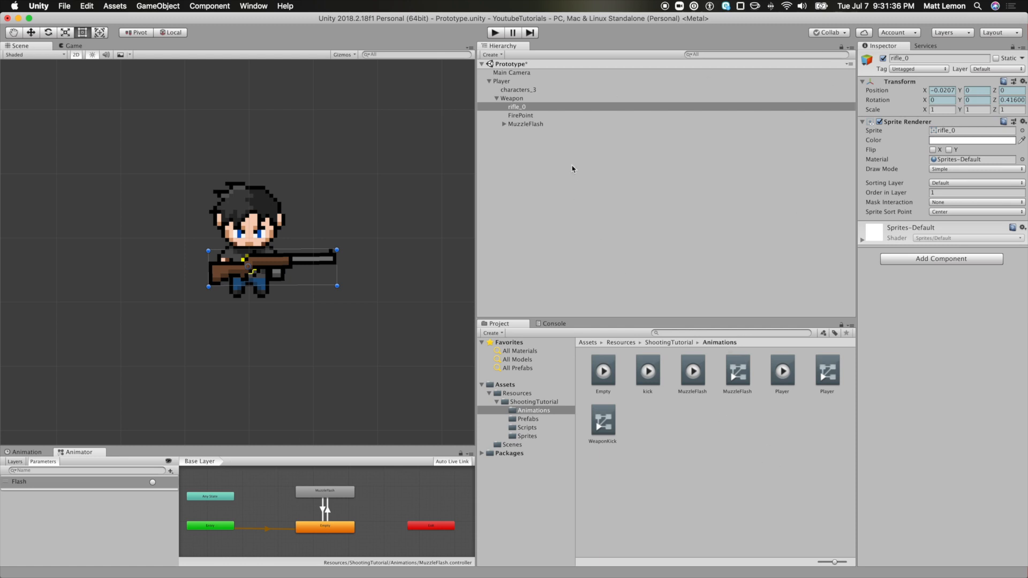
{"action": "left_click", "coordinate": [517, 99]}
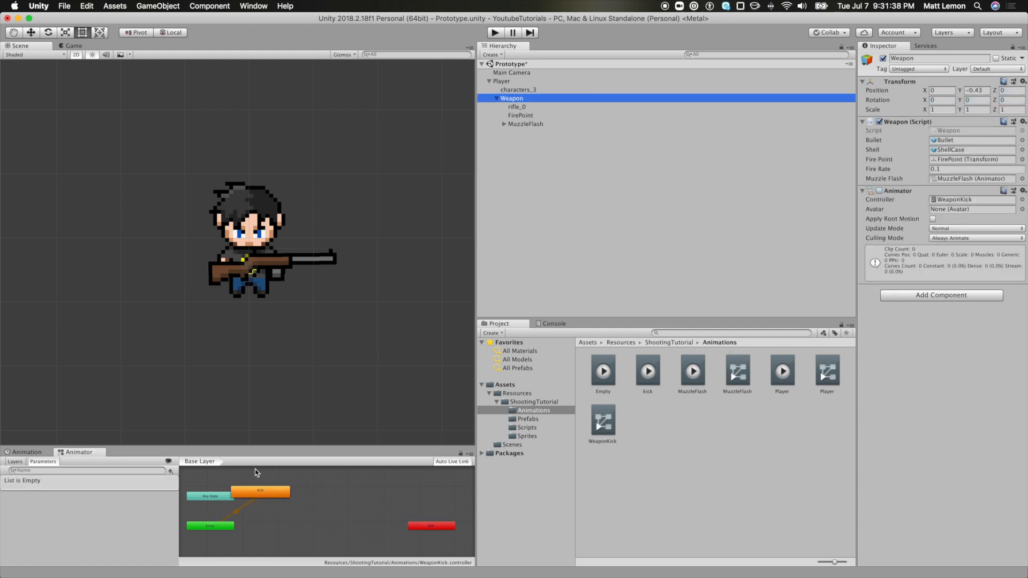
{"action": "left_click_drag", "start_coordinate": [262, 497], "coordinate": [316, 493]}
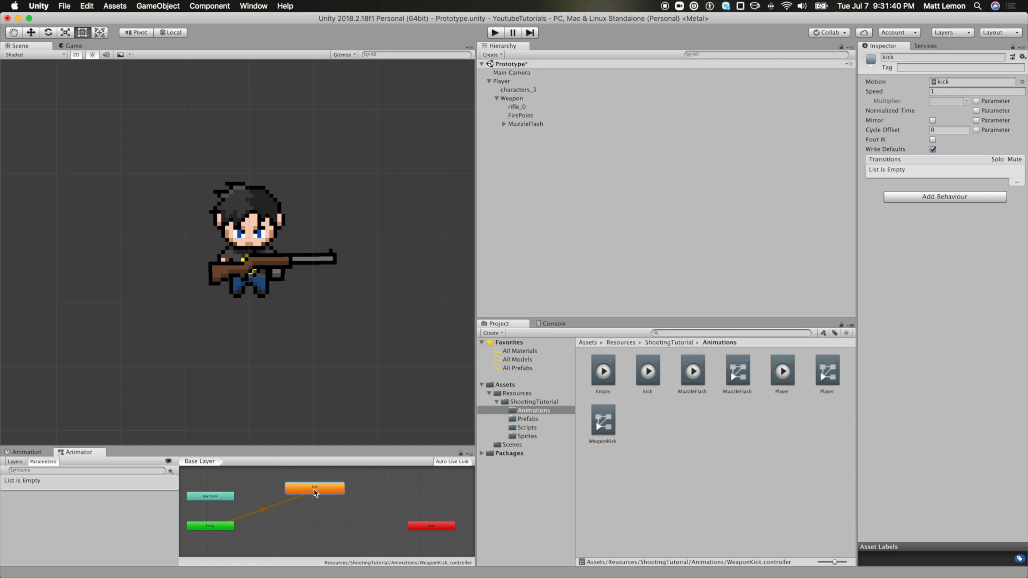
Create an empty state named noKick directly below kick and set it as the layer default state
{"action": "right_click", "coordinate": [306, 524]}
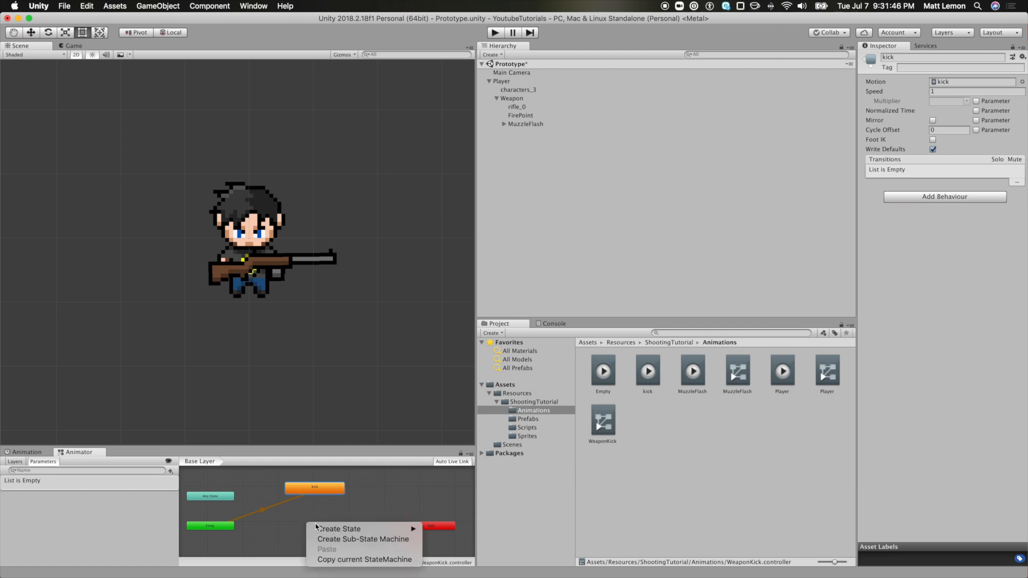
{"action": "mouse_move", "coordinate": [321, 529]}
{"action": "left_click", "coordinate": [467, 530]}
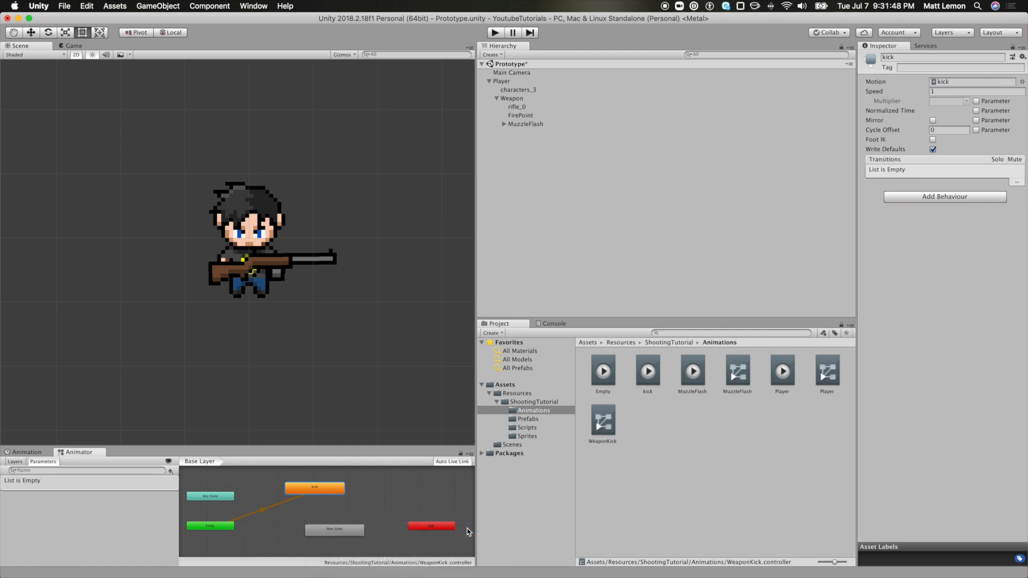
{"action": "left_click_drag", "start_coordinate": [334, 527], "coordinate": [314, 525]}
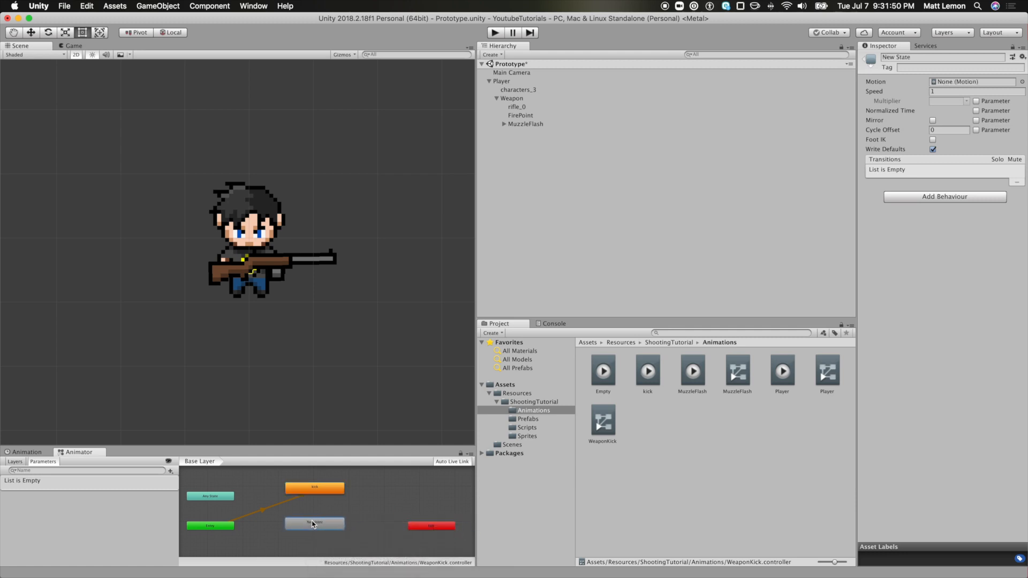
{"action": "left_click", "coordinate": [917, 58]}
{"action": "type", "text": "noKick"}
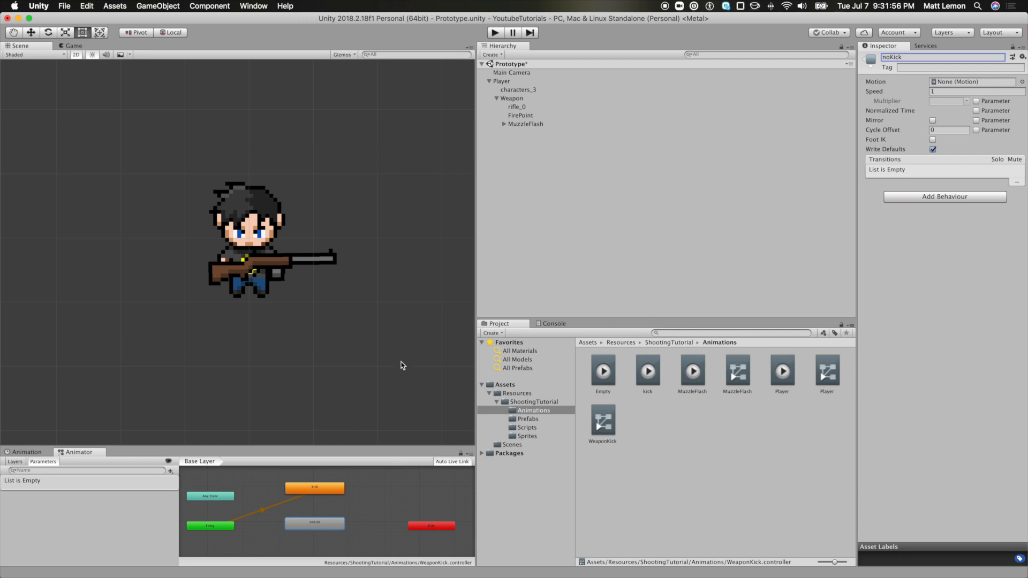
{"action": "right_click", "coordinate": [323, 523]}
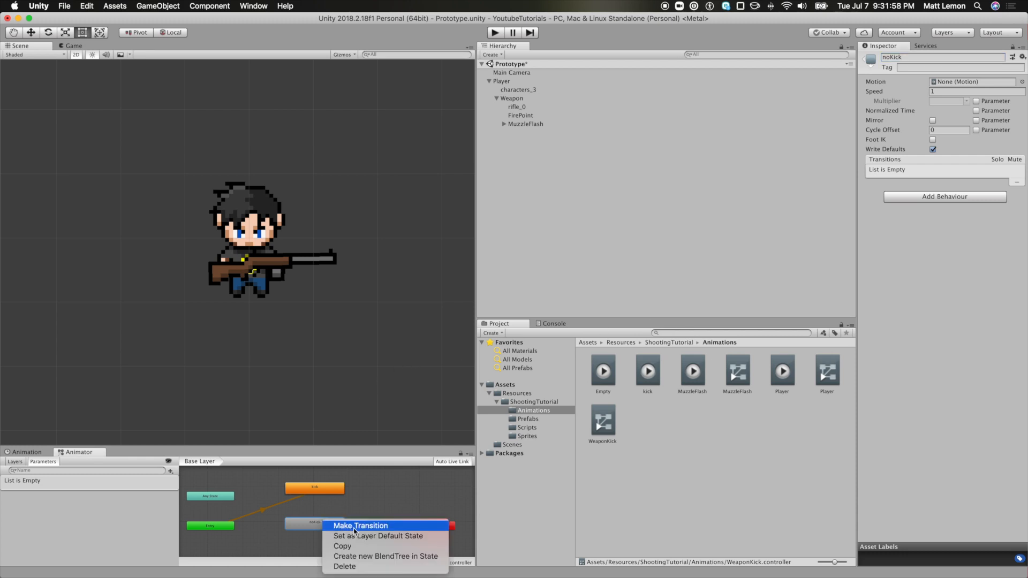
{"action": "left_click", "coordinate": [368, 536]}
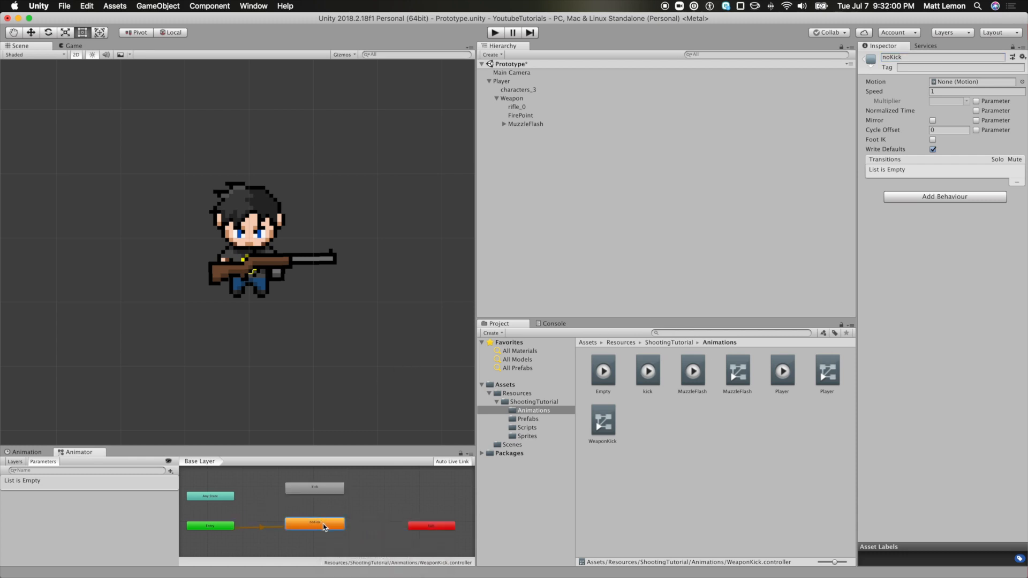
Create a transition from noKick to kick and another from kick back to noKick
{"action": "right_click", "coordinate": [326, 528]}
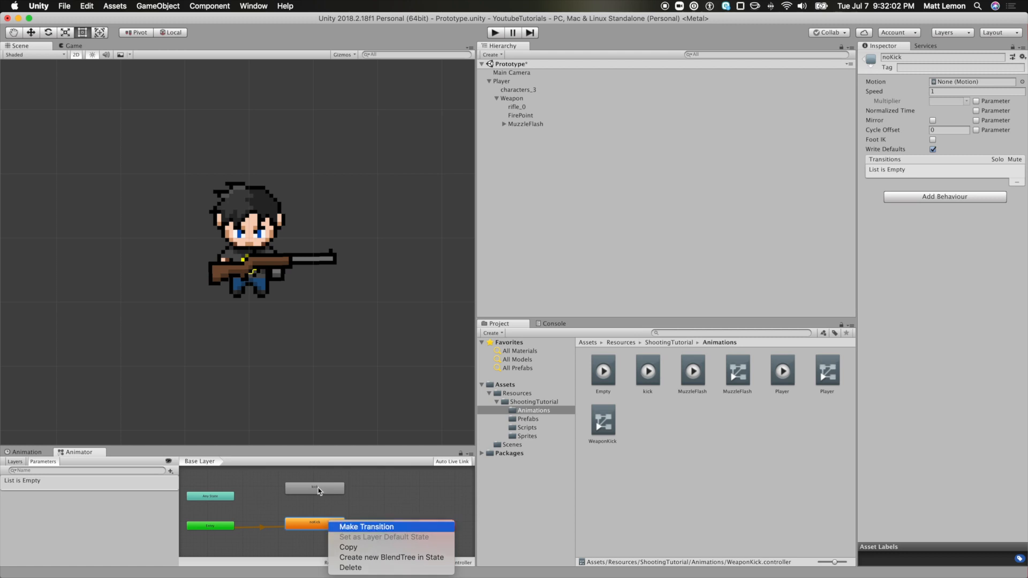
{"action": "left_click", "coordinate": [319, 490]}
{"action": "right_click", "coordinate": [322, 493]}
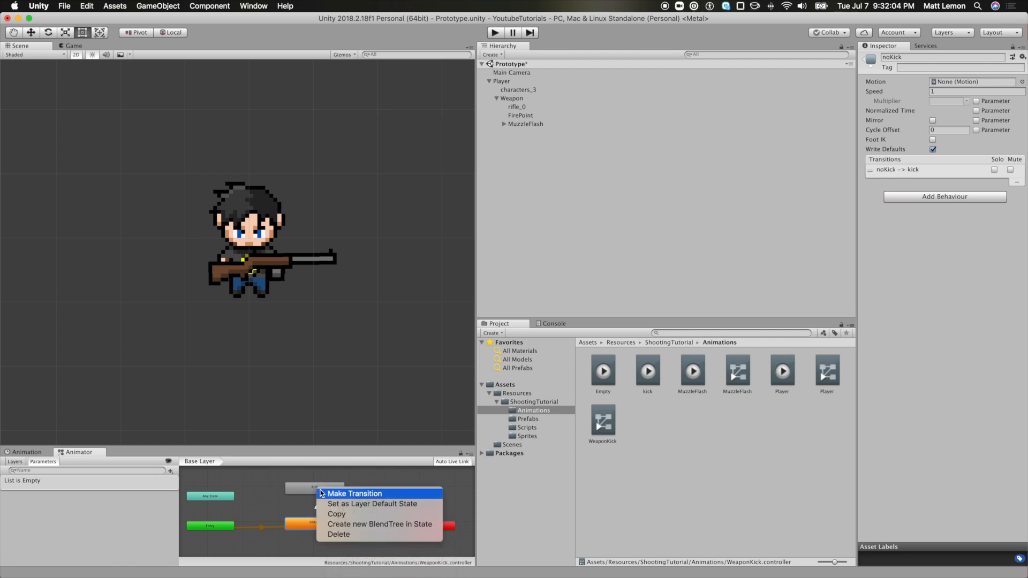
{"action": "left_click", "coordinate": [321, 494]}
{"action": "left_click", "coordinate": [312, 529]}
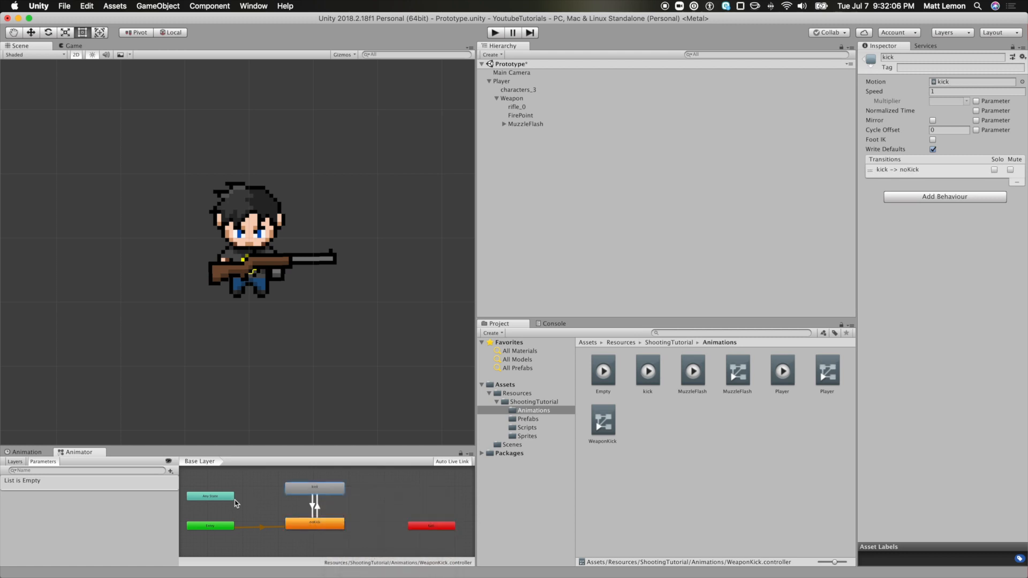
Add a Trigger parameter named Kick to the WeaponKick animator controller
{"action": "left_click", "coordinate": [324, 530]}
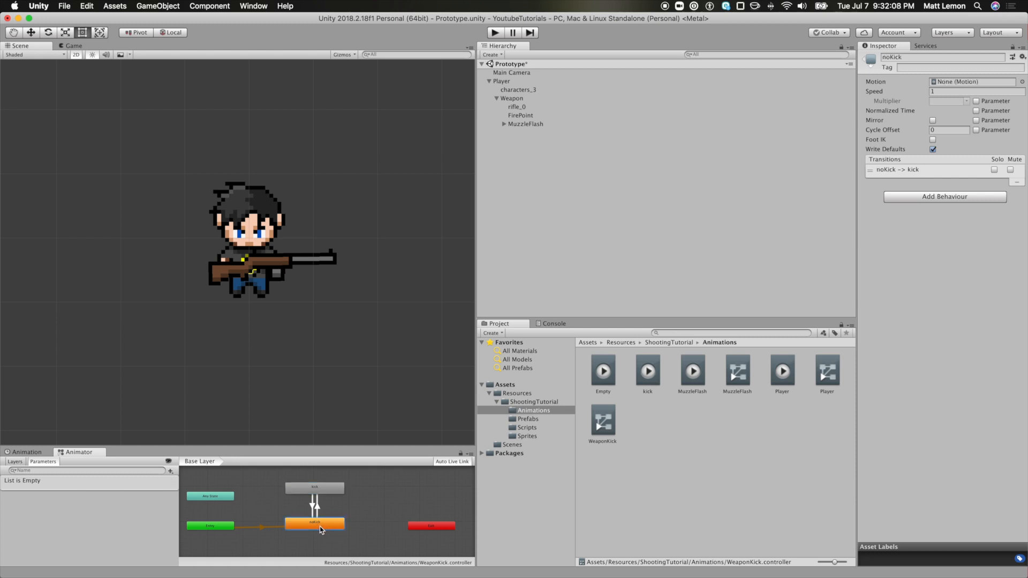
{"action": "left_click", "coordinate": [171, 471]}
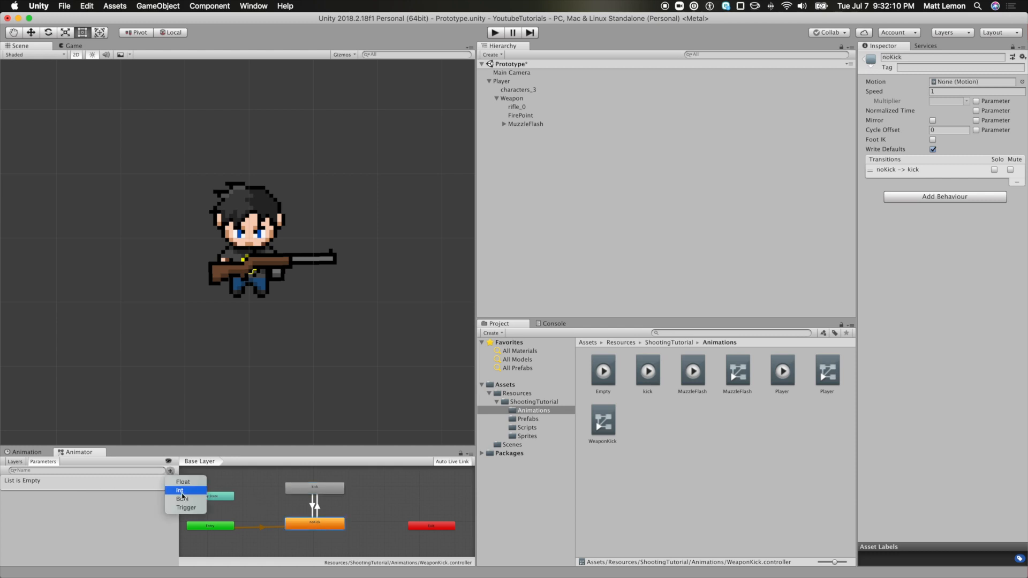
{"action": "left_click", "coordinate": [173, 496]}
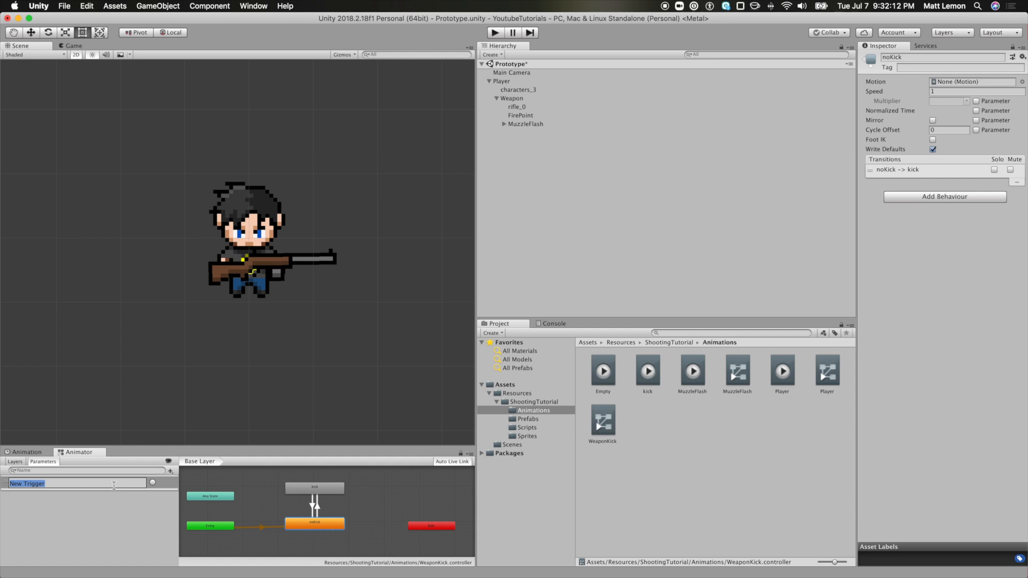
{"action": "type", "text": "Kick"}
{"action": "key", "text": "Return"}
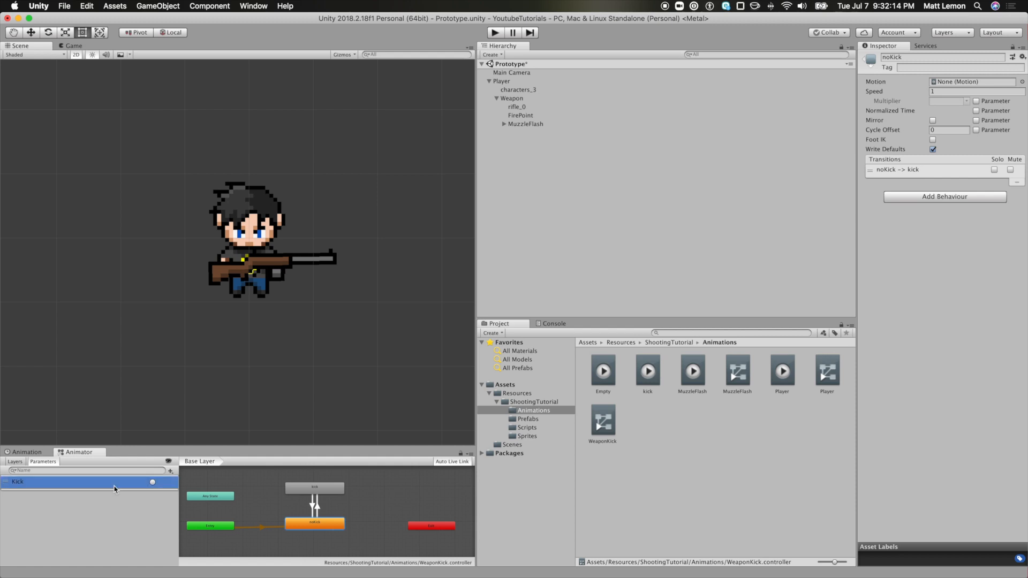
Set the noKick to kick transition to no exit time, no fixed duration and transition duration 0, with Kick as its condition
{"action": "left_click", "coordinate": [331, 528]}
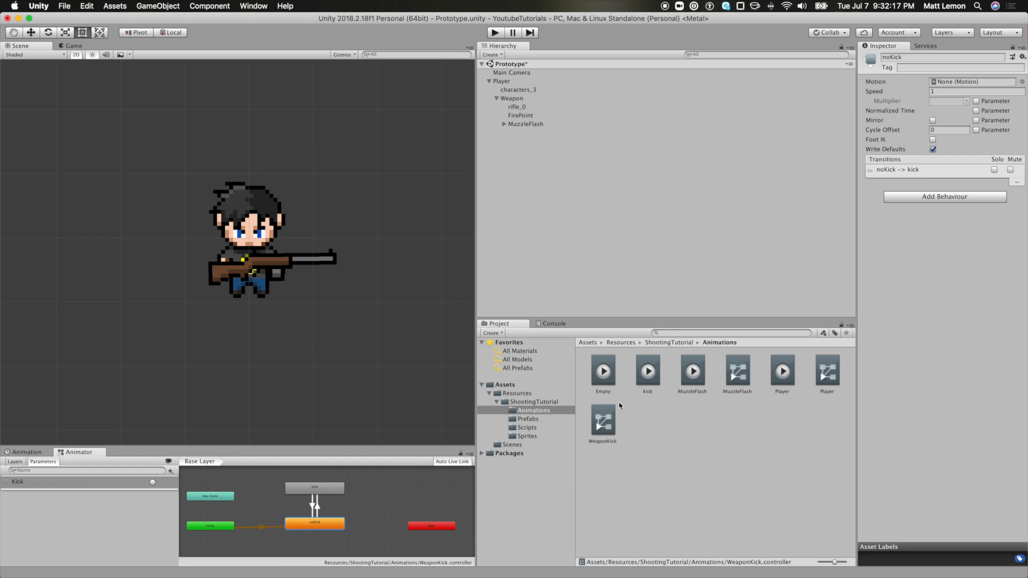
{"action": "left_click", "coordinate": [904, 170]}
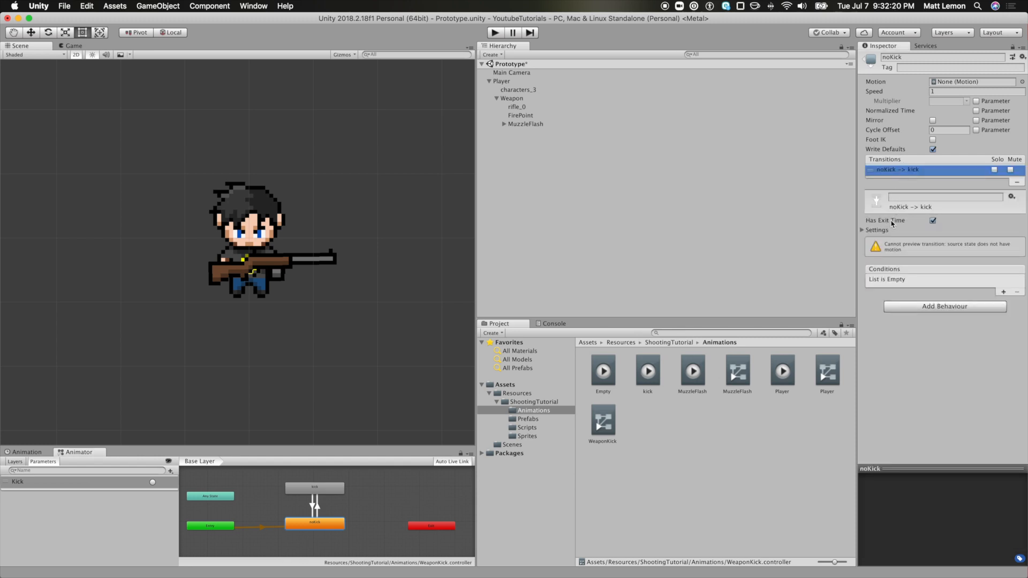
{"action": "left_click", "coordinate": [933, 220]}
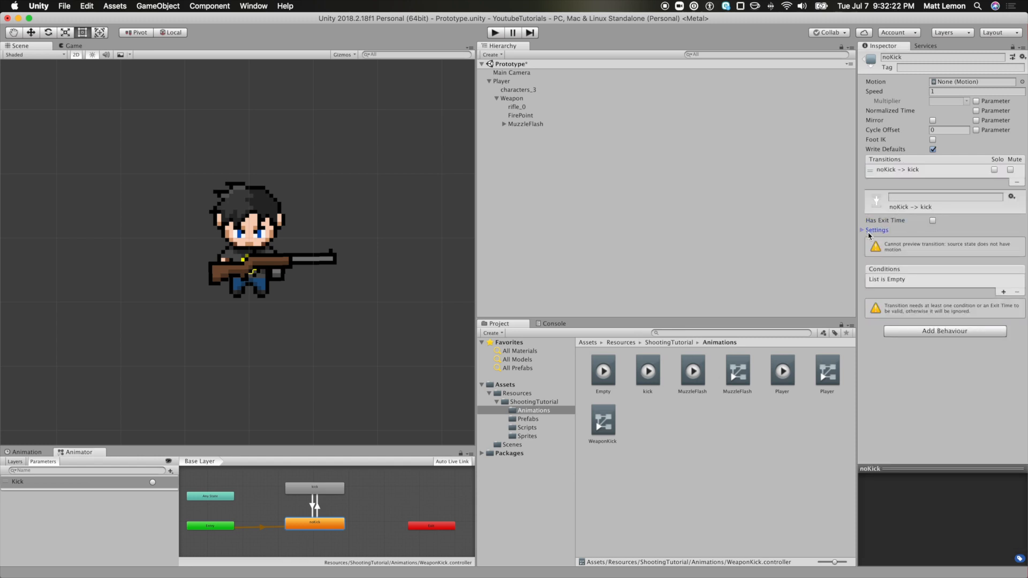
{"action": "left_click", "coordinate": [863, 230]}
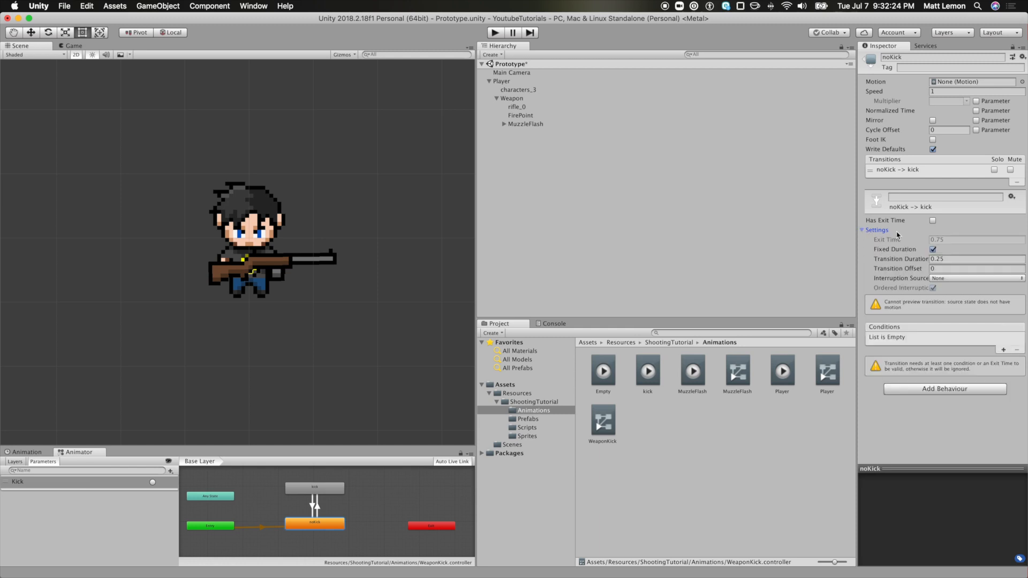
{"action": "left_click", "coordinate": [932, 250]}
{"action": "left_click", "coordinate": [1012, 259]}
{"action": "type", "text": "0"}
{"action": "left_click", "coordinate": [1004, 350]}
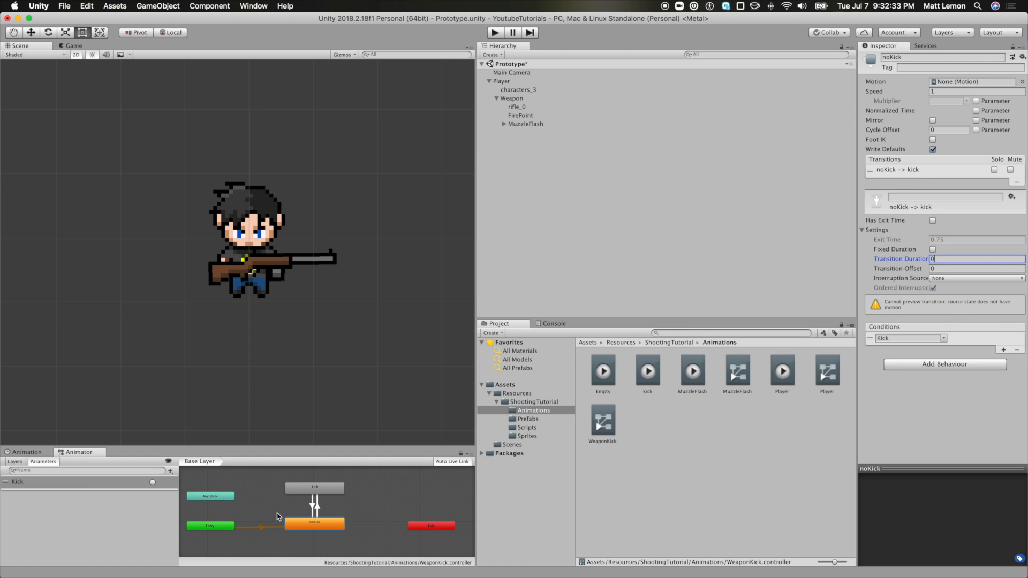
Set the kick to noKick transition to exit time 1, no fixed duration and transition duration 0
{"action": "left_click", "coordinate": [314, 488]}
{"action": "left_click", "coordinate": [907, 171]}
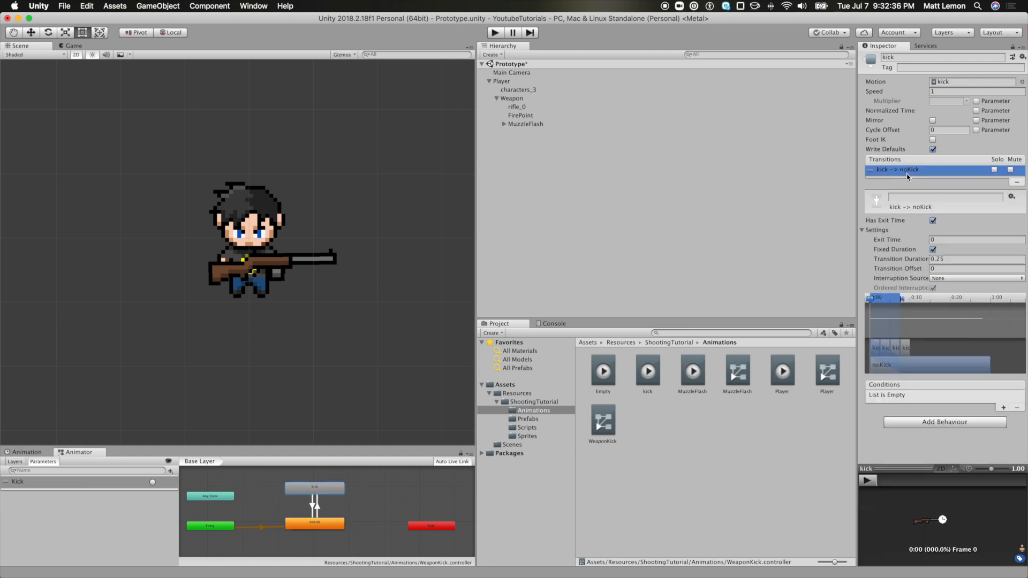
{"action": "left_click", "coordinate": [941, 239]}
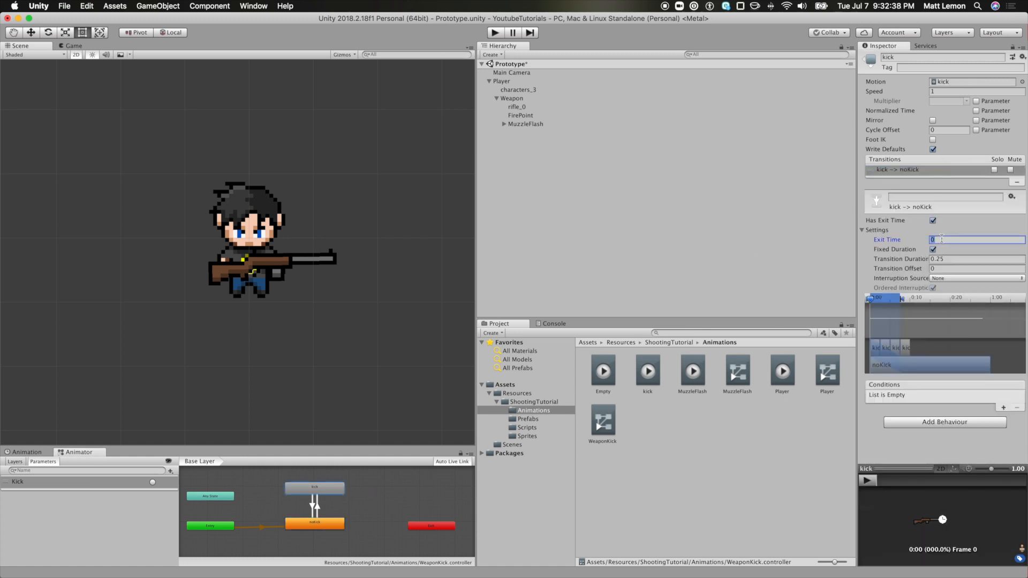
{"action": "type", "text": "1"}
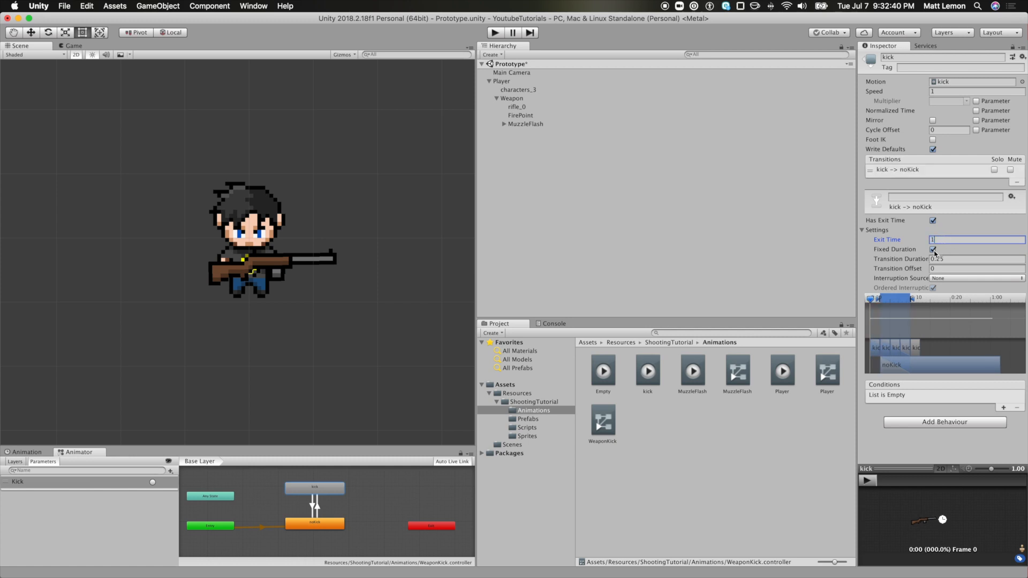
{"action": "left_click", "coordinate": [933, 249]}
{"action": "left_click", "coordinate": [970, 260]}
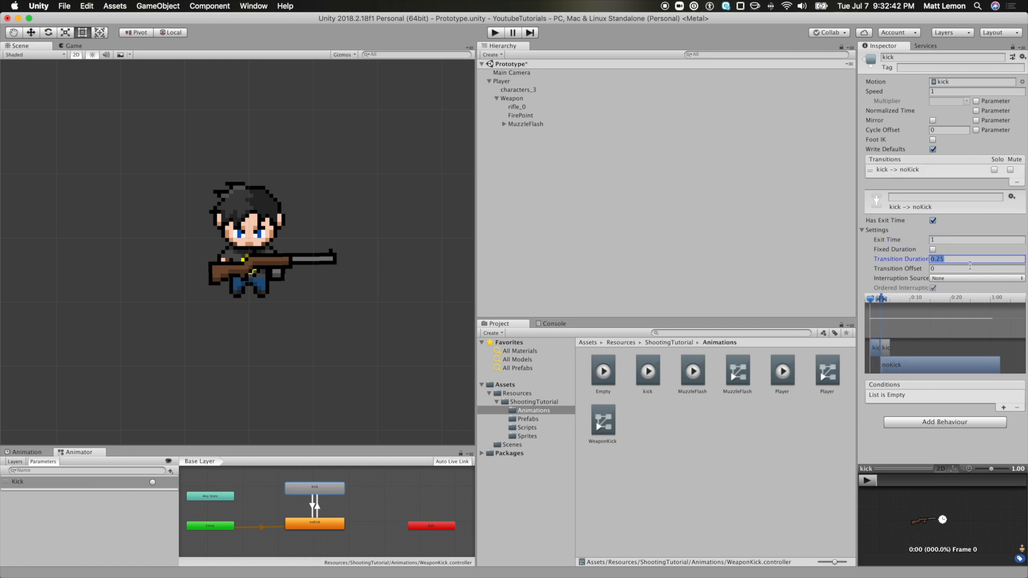
{"action": "type", "text": "0"}
{"action": "left_click", "coordinate": [902, 234]}
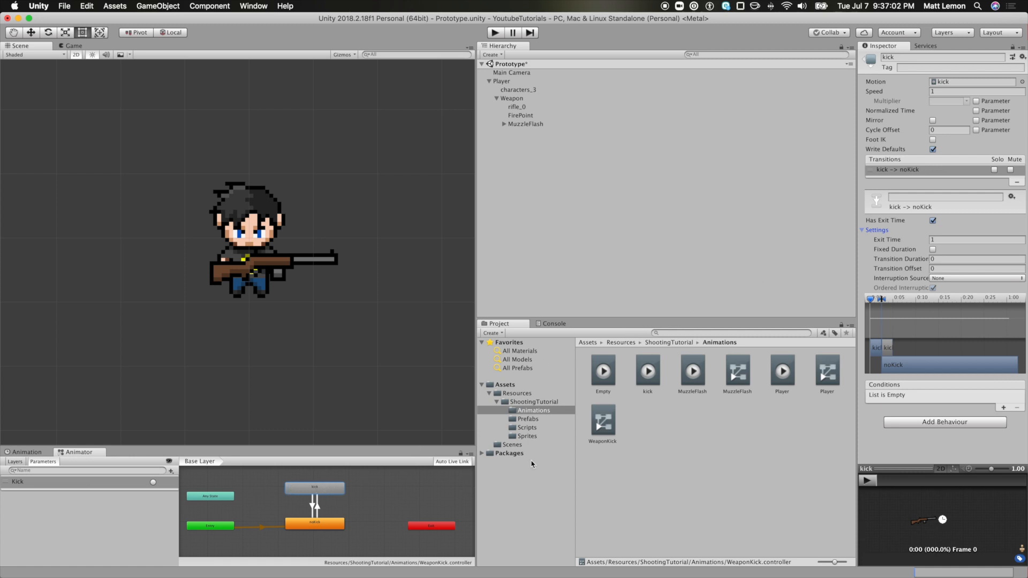
Turn off Loop Time for the kick animation clip in the Animations folder
{"action": "left_click", "coordinate": [649, 375]}
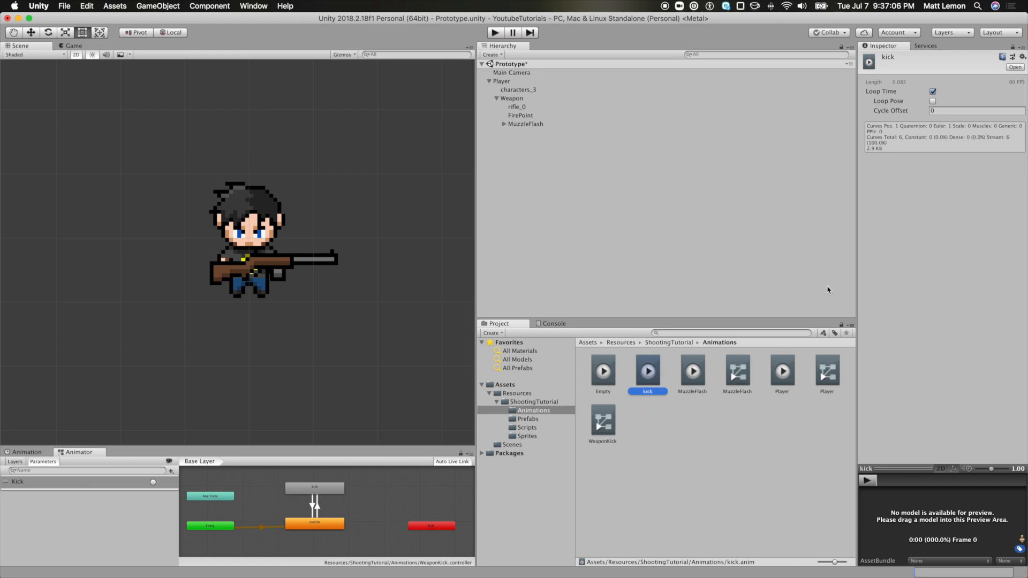
{"action": "left_click", "coordinate": [933, 92]}
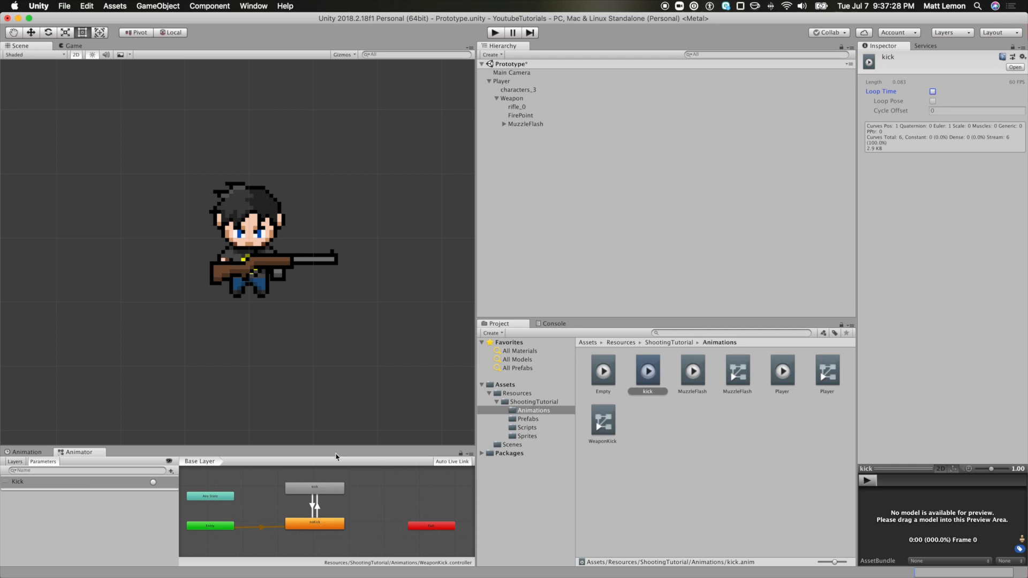
Open the Weapon.cs script in Visual Studio and declare a public Animator kickAnim below muzzleFlash
{"action": "left_click", "coordinate": [533, 430]}
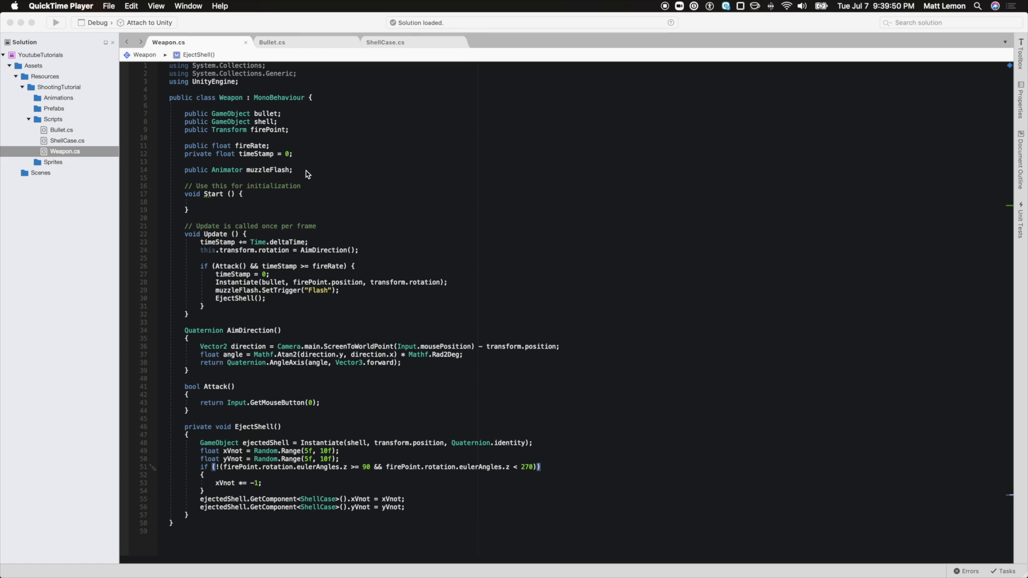
{"action": "left_click", "coordinate": [369, 167]}
{"action": "left_click", "coordinate": [329, 163]}
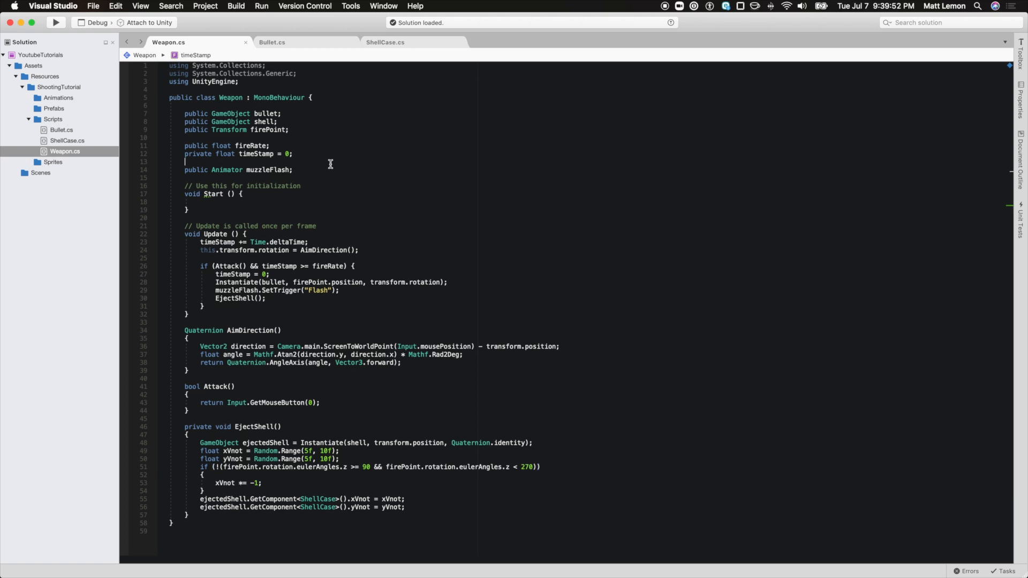
{"action": "left_click", "coordinate": [324, 169]}
{"action": "key", "text": "Return"}
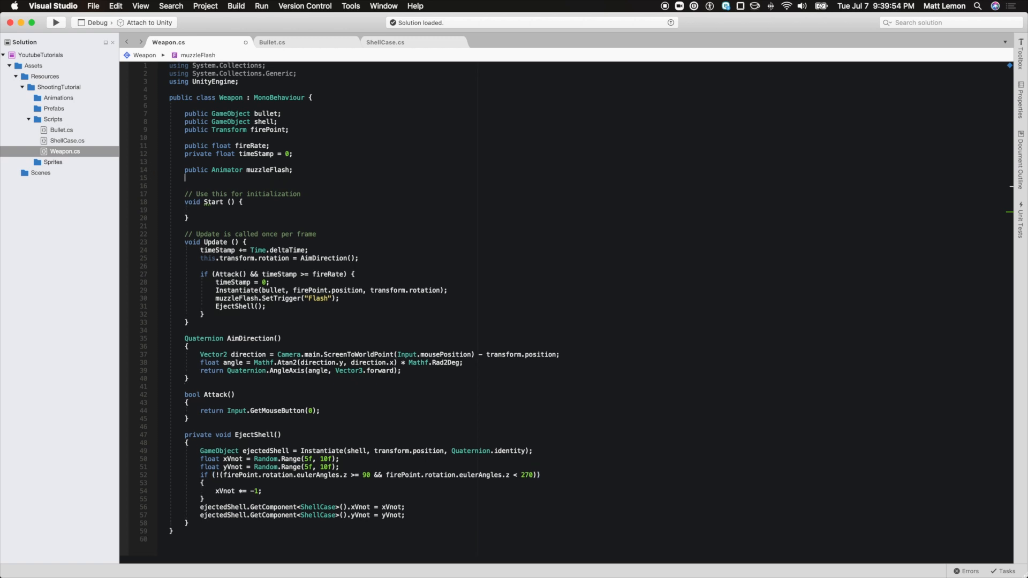
{"action": "type", "text": "public An"}
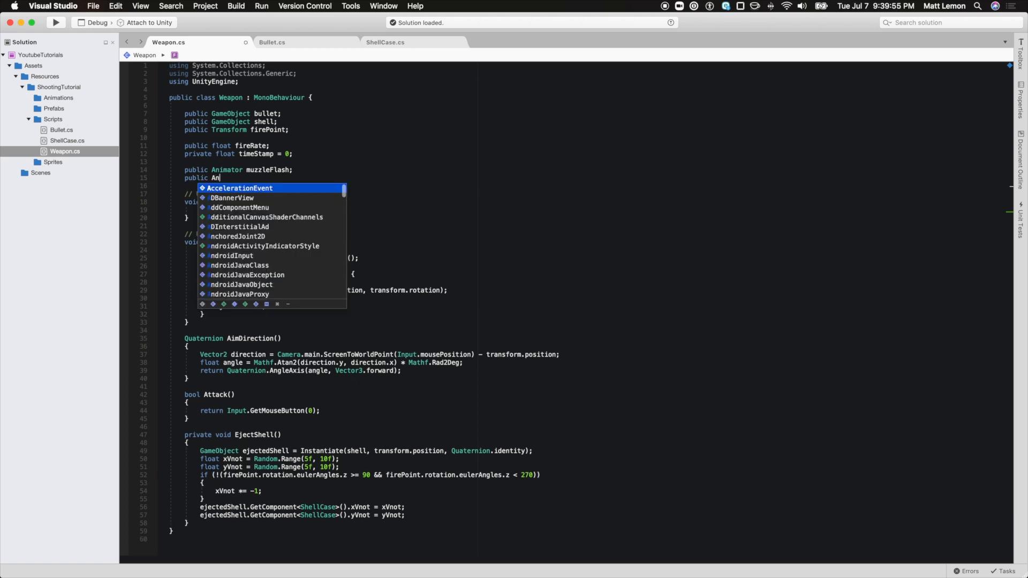
{"action": "type", "text": "imator kcik"}
{"action": "type", "text": "ick"}
{"action": "type", "text": "Anim"}
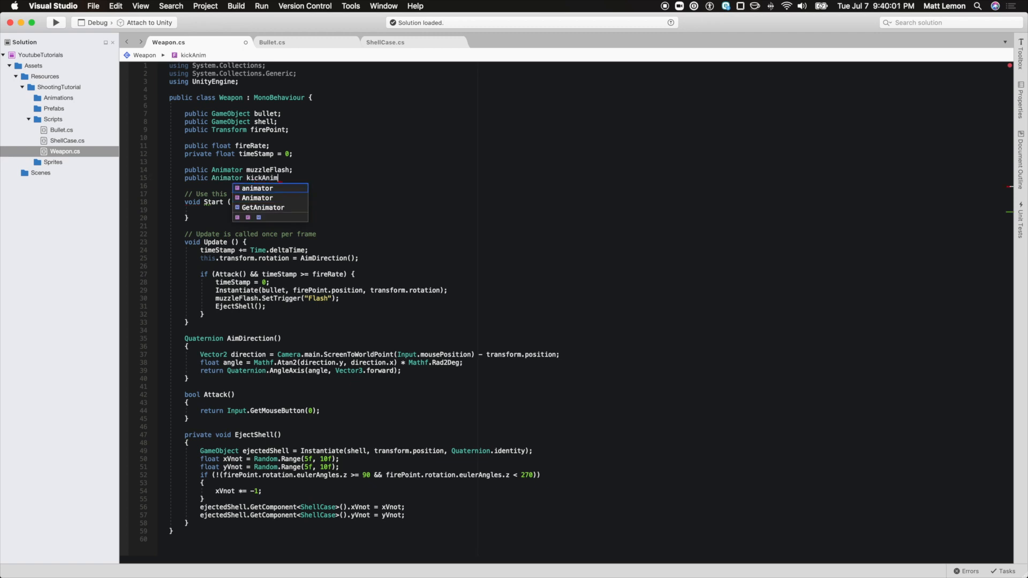
{"action": "type", "text": ";"}
Add kickAnim.SetTrigger("Kick"); after the muzzle flash trigger in Update and save the script
{"action": "left_click", "coordinate": [282, 194]}
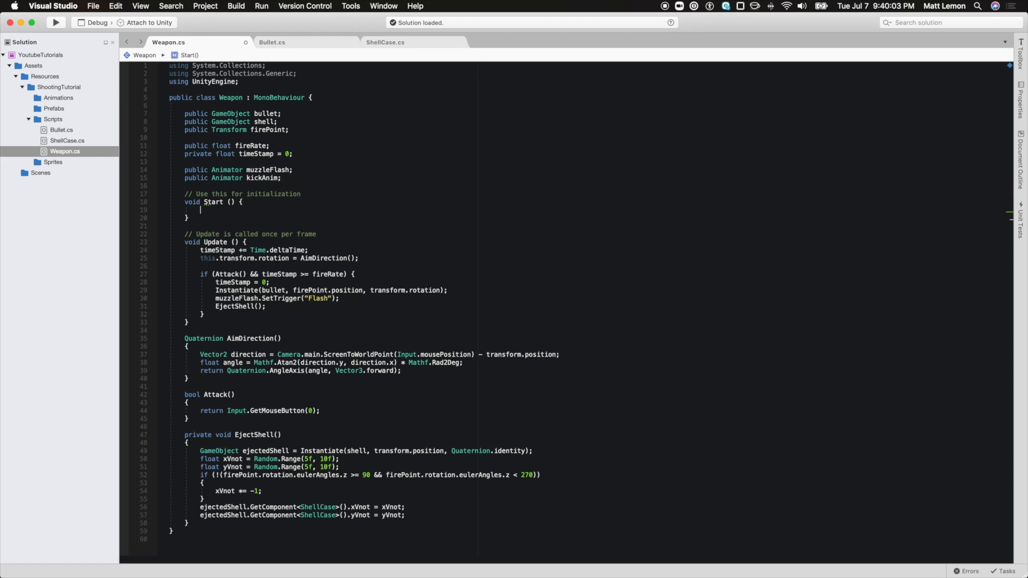
{"action": "left_click", "coordinate": [282, 250]}
{"action": "key", "text": "super+Right"}
{"action": "key", "text": "Return"}
{"action": "type", "text": "kickAnim"}
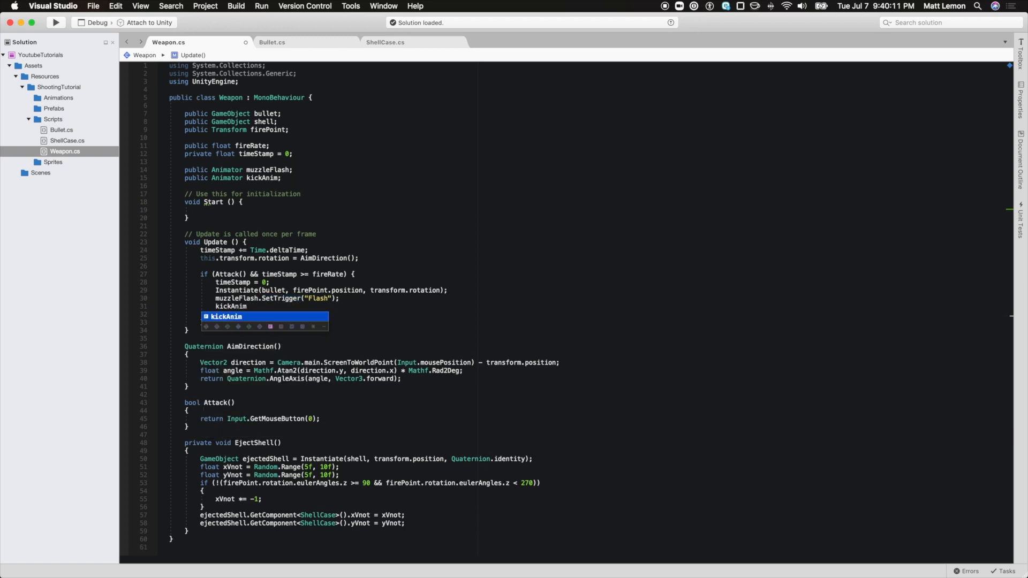
{"action": "type", "text": ".SetTr"}
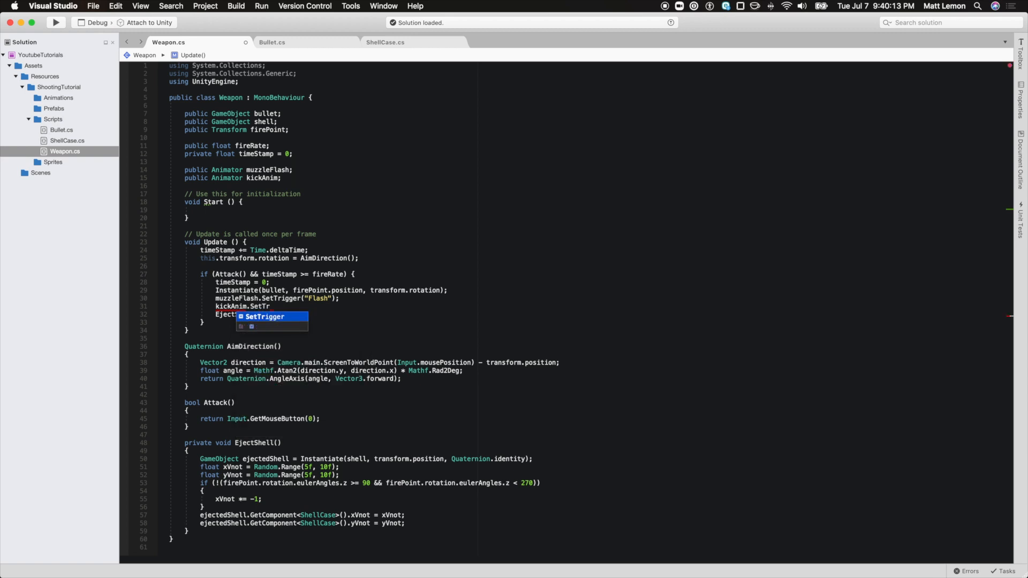
{"action": "key", "text": "Return"}
{"action": "type", "text": "(\""}
{"action": "key", "text": "BackSpace"}
{"action": "type", "text": "\"Kick"}
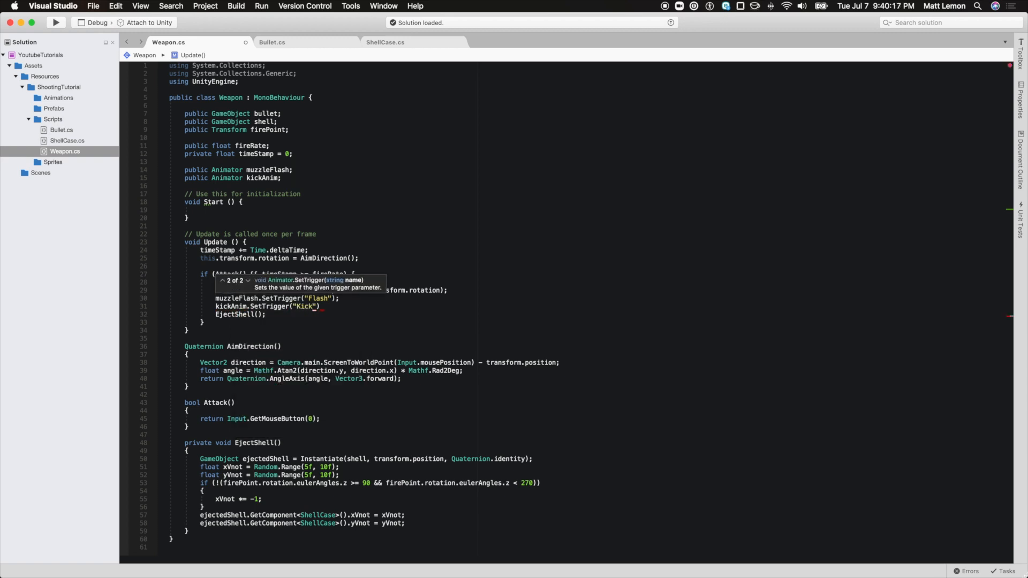
{"action": "type", "text": "\");"}
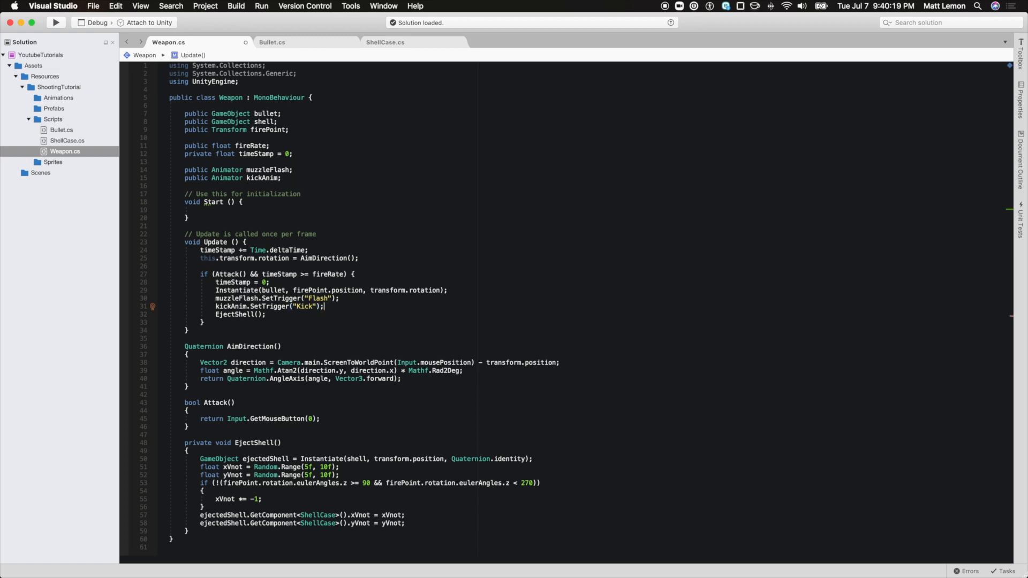
{"action": "key", "text": "super+s"}
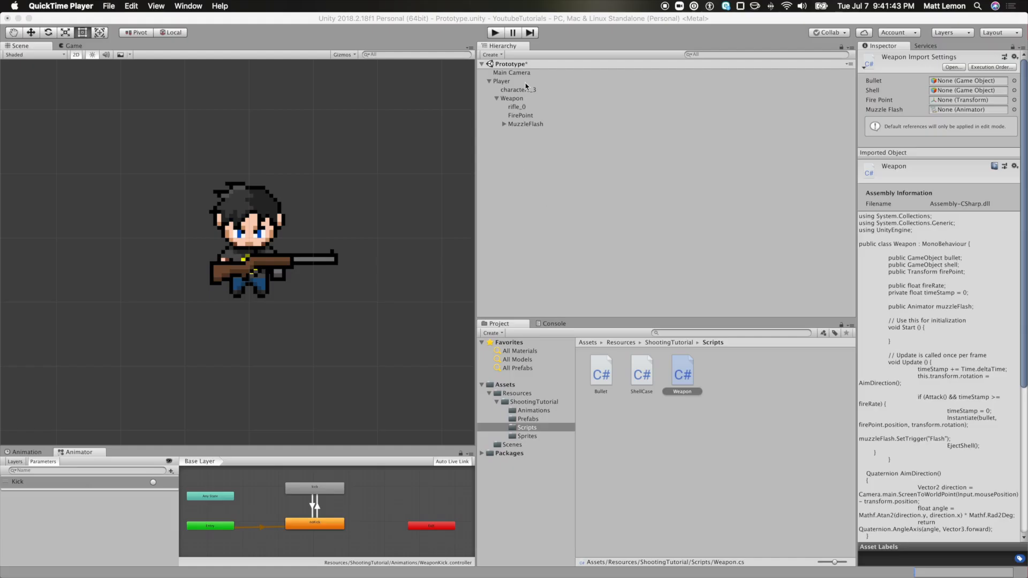
Back in Unity, assign the Weapon object's own Animator to its script's Kick Anim field
{"action": "left_click", "coordinate": [513, 98]}
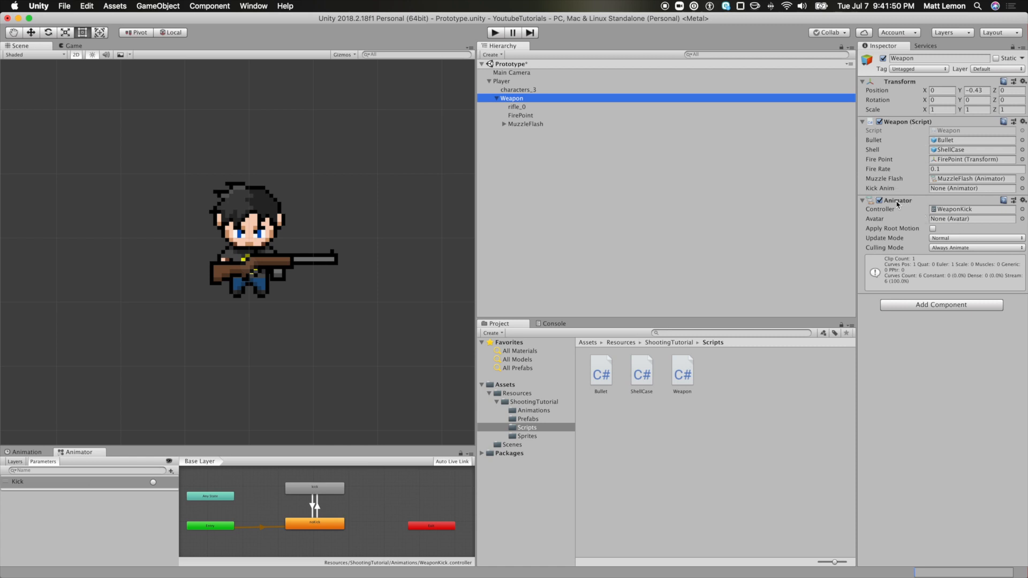
{"action": "left_click_drag", "start_coordinate": [897, 203], "coordinate": [958, 188]}
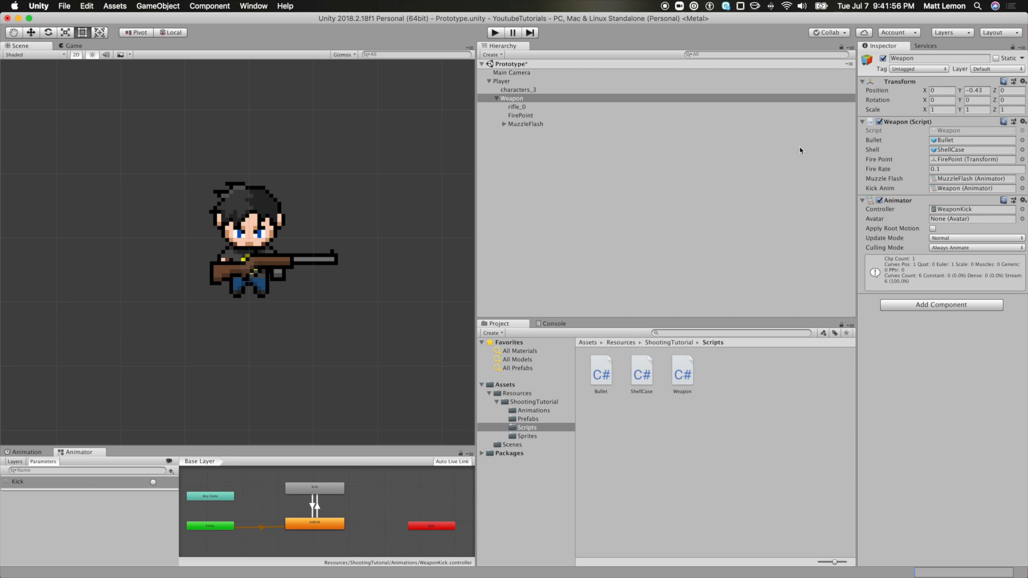
Play the scene and fire the rifle in several directions to check the kick animation
{"action": "left_click", "coordinate": [495, 34]}
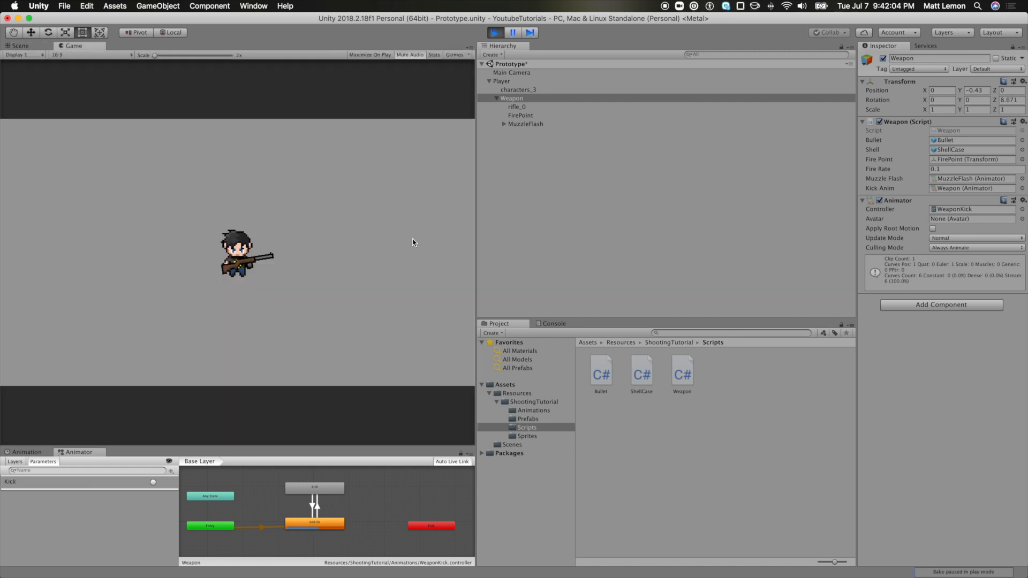
{"action": "mouse_move", "coordinate": [412, 239]}
{"action": "left_mouse_down"}
{"action": "mouse_move", "coordinate": [419, 285]}
{"action": "mouse_move", "coordinate": [407, 286]}
{"action": "mouse_move", "coordinate": [66, 246]}
{"action": "mouse_move", "coordinate": [333, 257]}
{"action": "mouse_move", "coordinate": [316, 161]}
{"action": "mouse_move", "coordinate": [408, 300]}
{"action": "mouse_move", "coordinate": [399, 242]}
{"action": "left_mouse_up"}
{"action": "mouse_move", "coordinate": [127, 233]}
{"action": "left_mouse_down"}
{"action": "mouse_move", "coordinate": [369, 247]}
{"action": "mouse_move", "coordinate": [384, 264]}
{"action": "mouse_move", "coordinate": [384, 248]}
{"action": "mouse_move", "coordinate": [395, 272]}
{"action": "mouse_move", "coordinate": [386, 259]}
{"action": "left_mouse_up"}
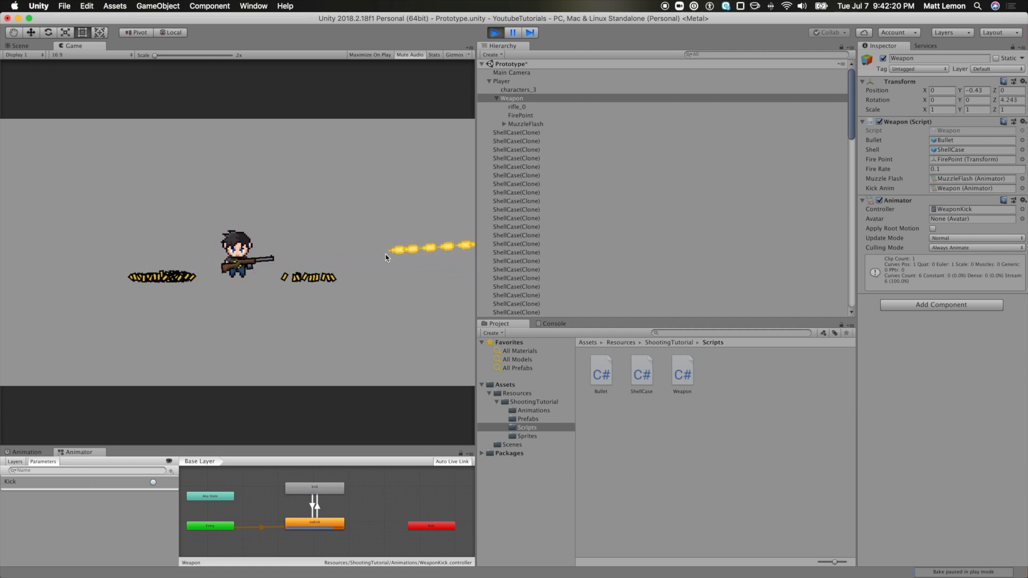